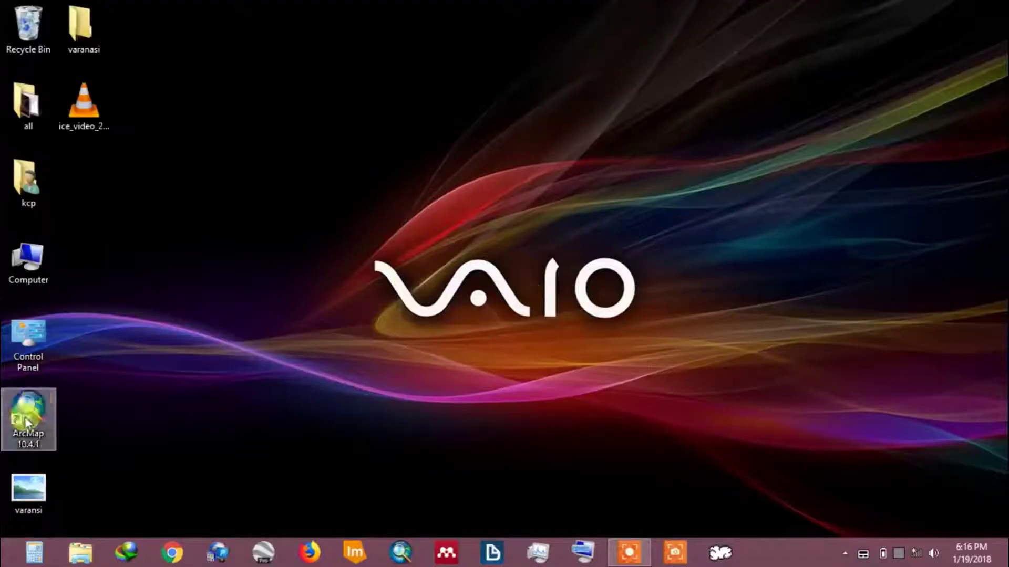
Launch ArcMap and add the scanned toposheet varansi.jpg from the Desktop as a raster layer.
double_click(30, 419)
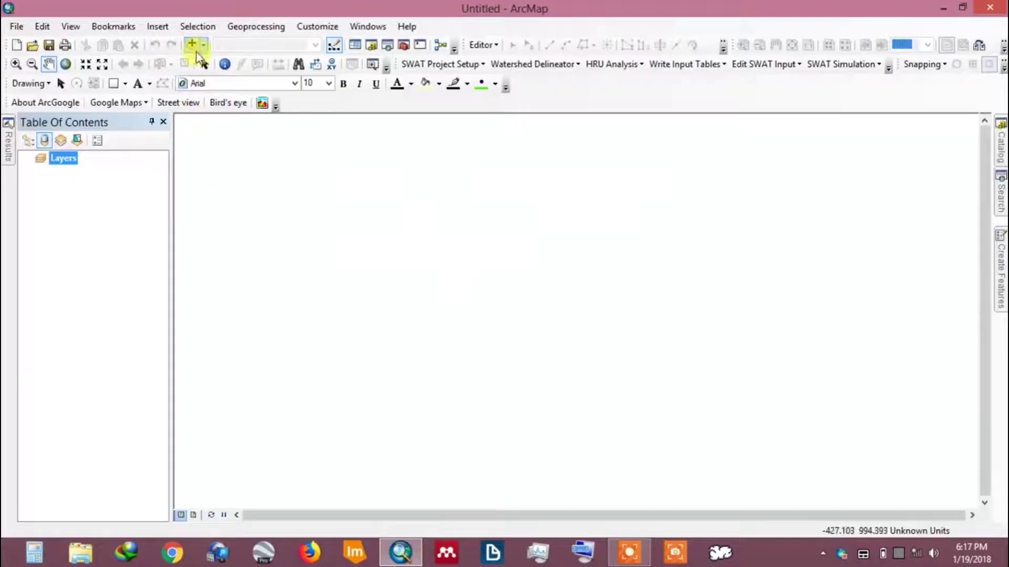
click(203, 45)
click(212, 63)
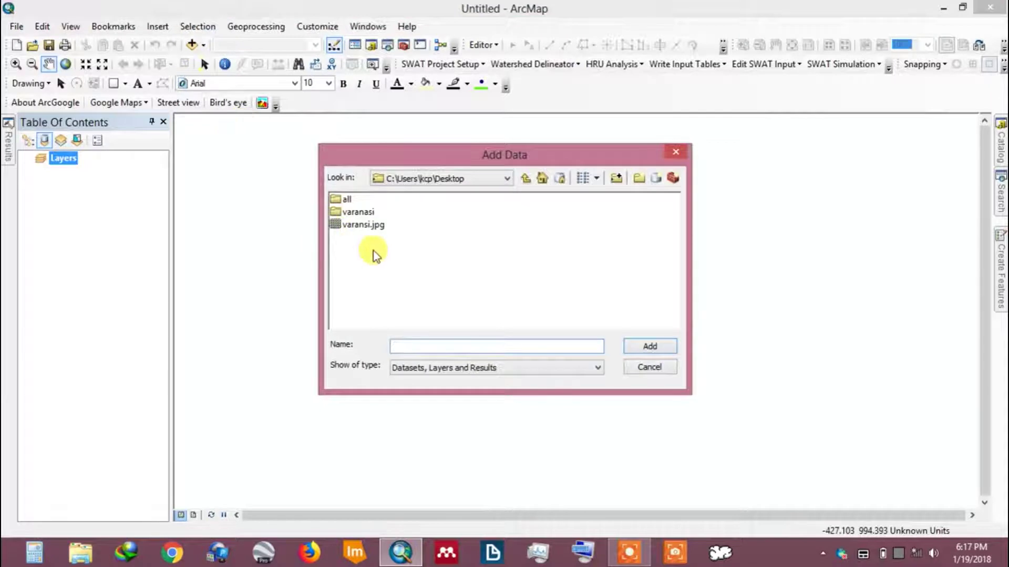
click(358, 226)
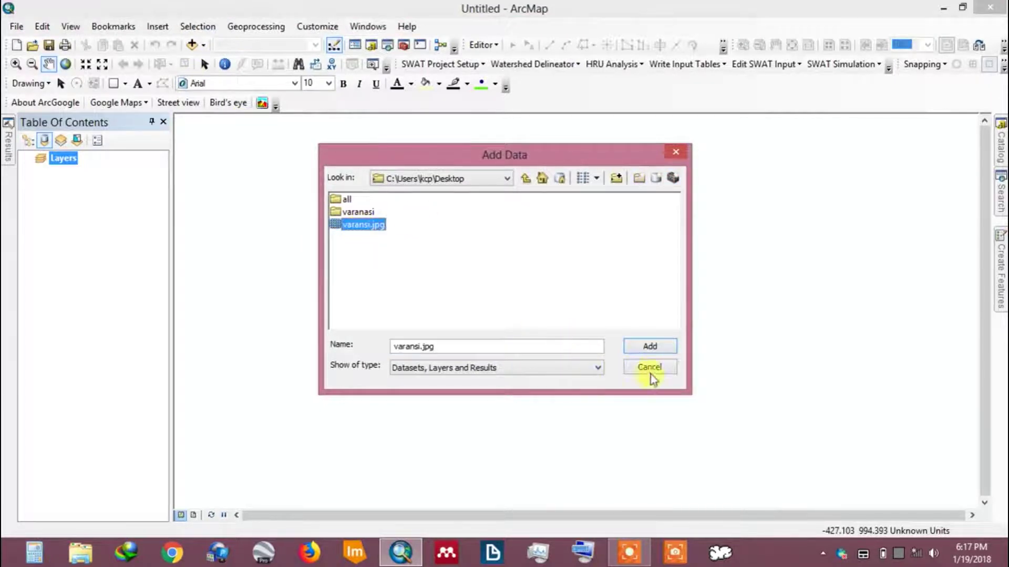
click(650, 346)
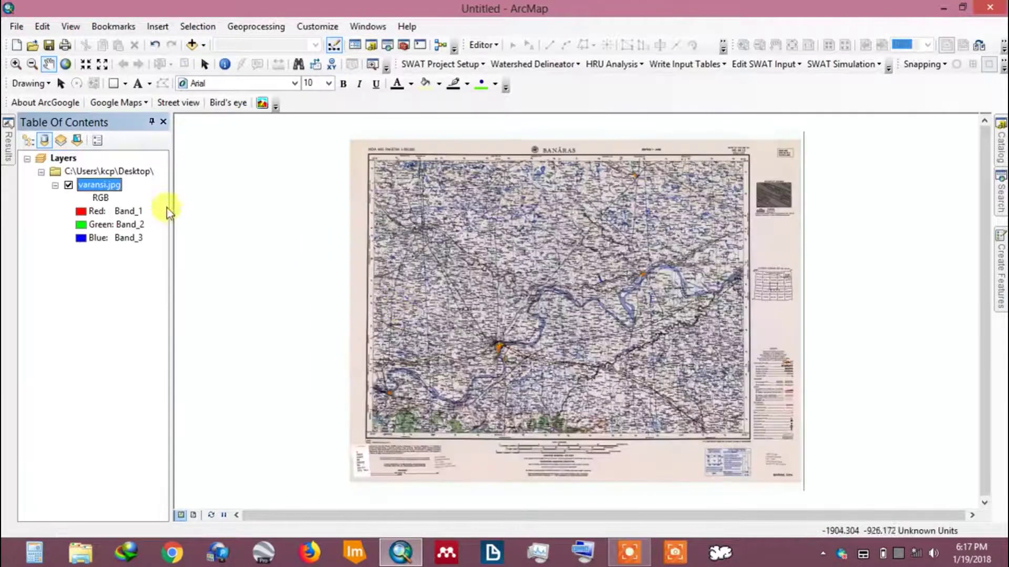
right_click(106, 186)
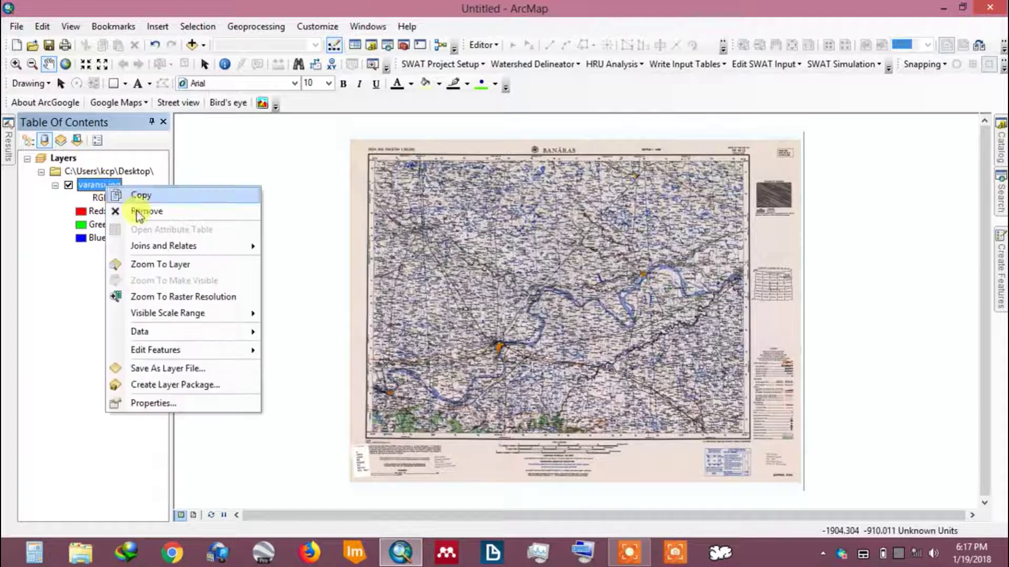
click(166, 263)
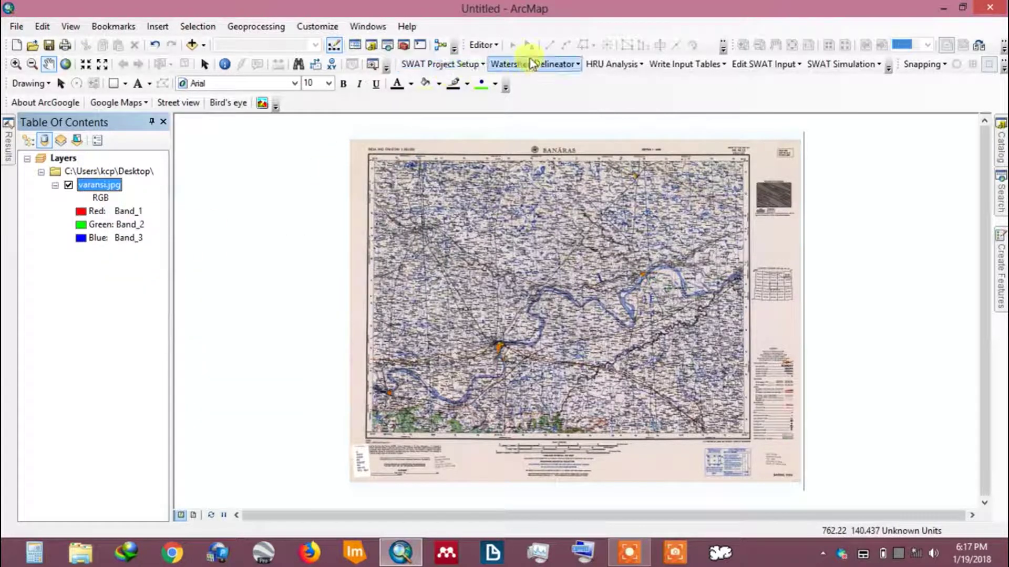
Turn on the Georeferencing toolbar and dock it with the other toolbars.
right_click(546, 87)
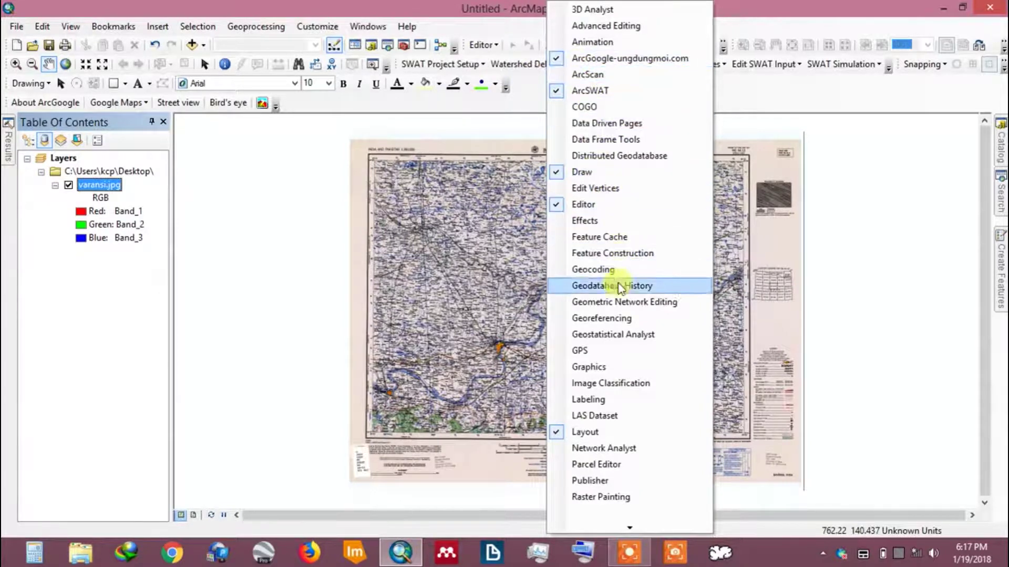
click(594, 318)
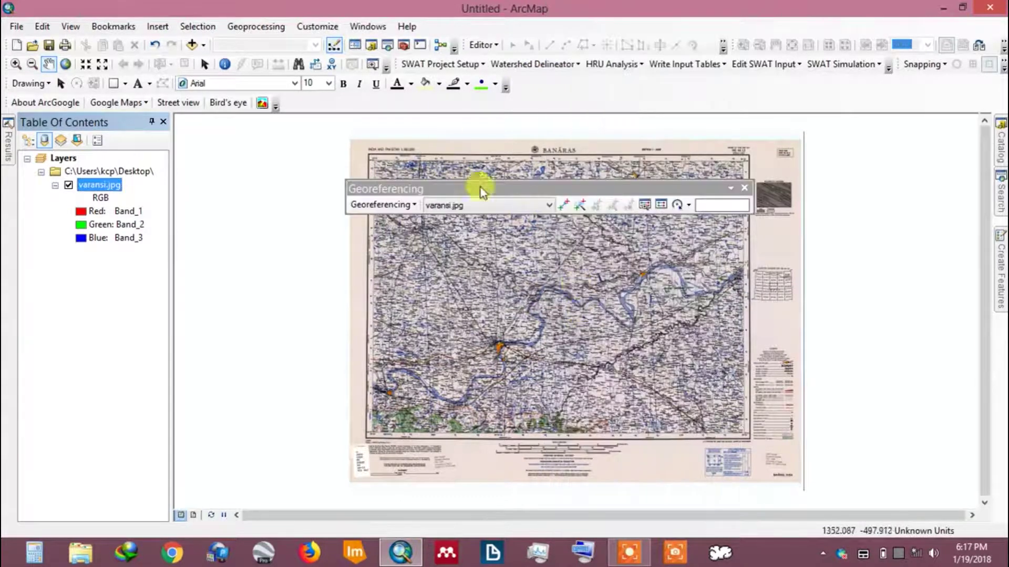
drag(482, 189, 613, 83)
Place a control point at the upper-left sheet corner with X 82.5, Y 26.0.
click(736, 85)
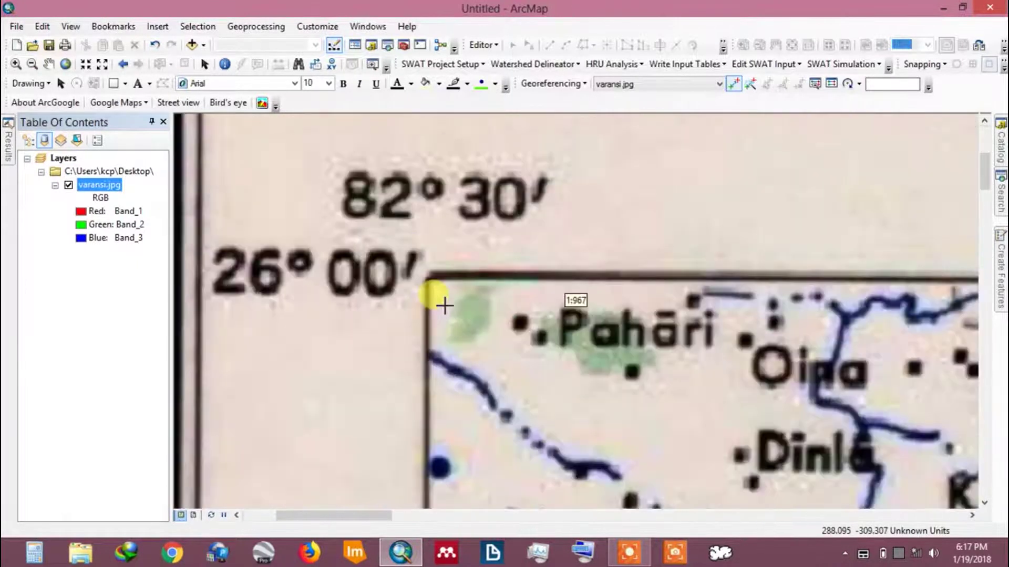
right_click(430, 282)
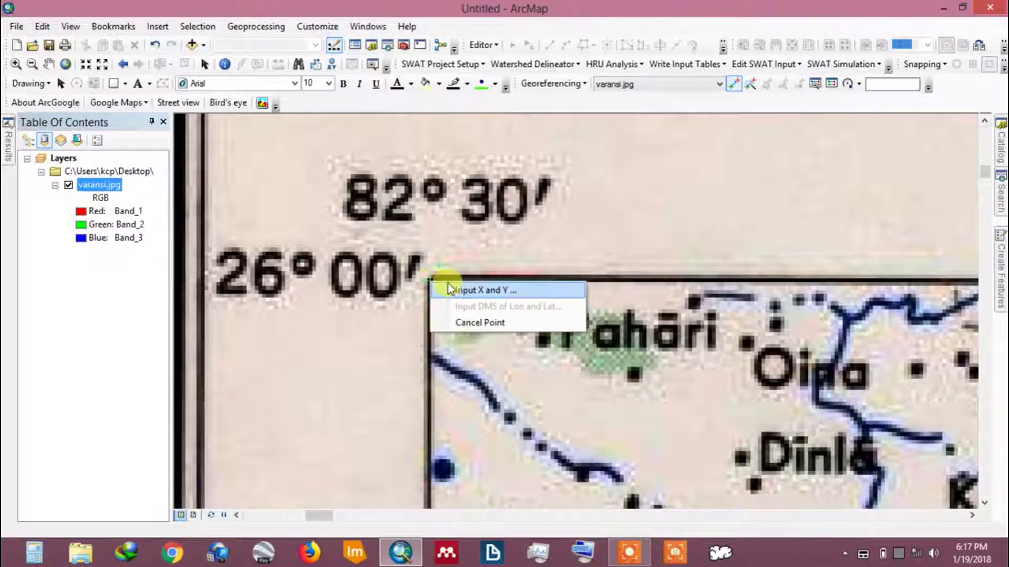
click(460, 291)
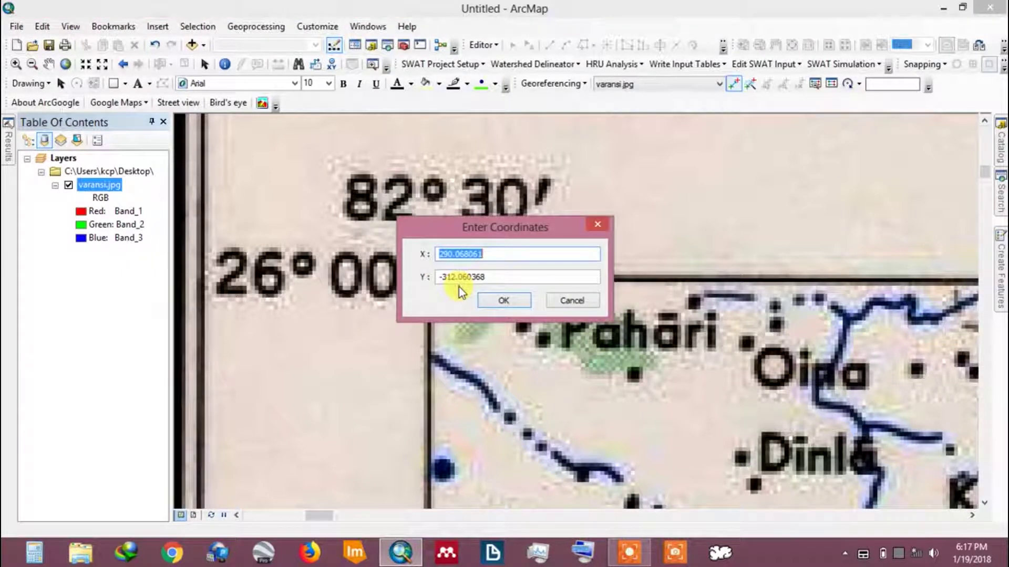
text(82.5)
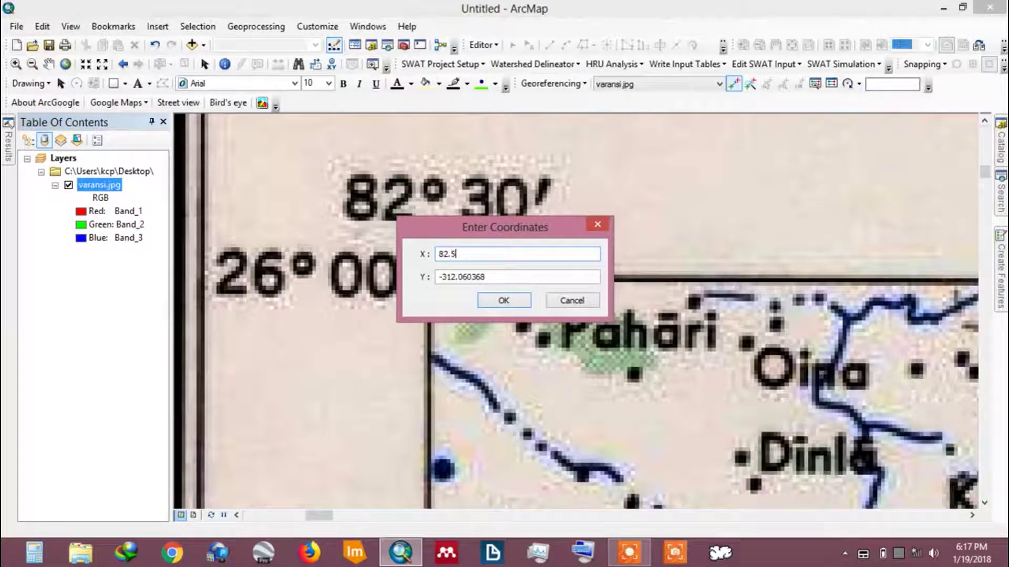
text(26.00)
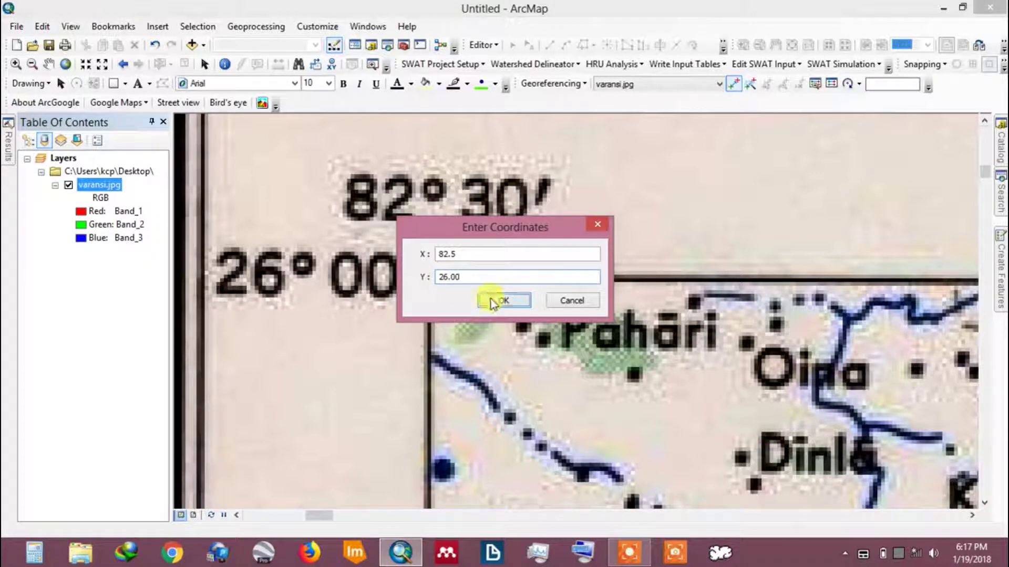
click(501, 301)
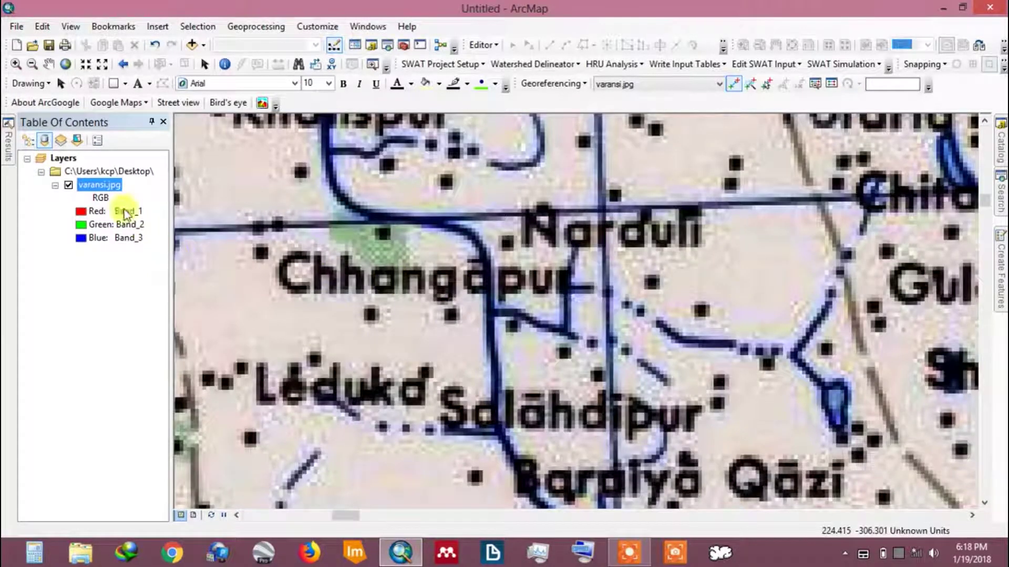
Zoom to the whole toposheet and pin the upper-right corner at X 84.0, Y 26.0.
right_click(103, 189)
click(144, 262)
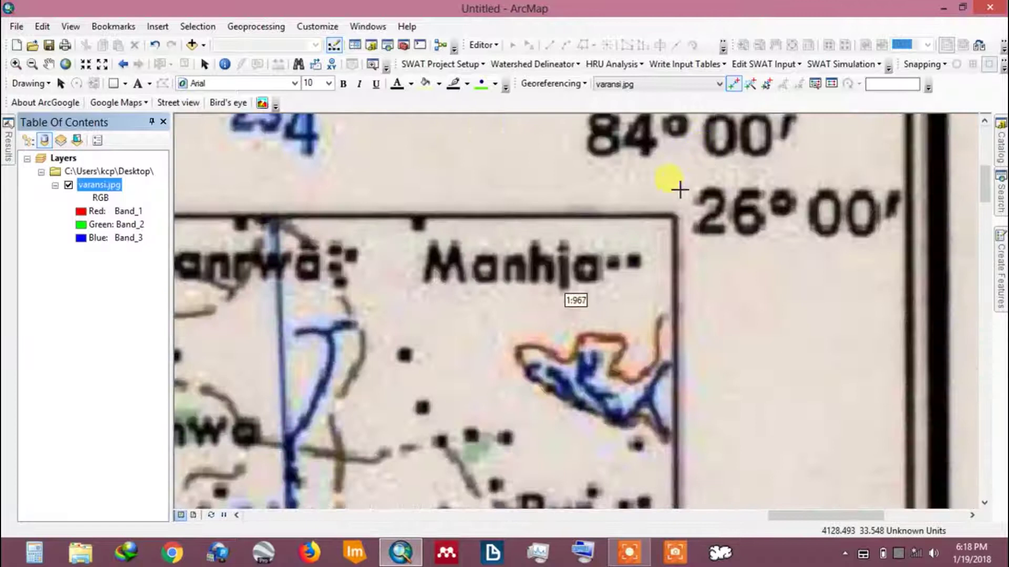
right_click(676, 221)
click(692, 229)
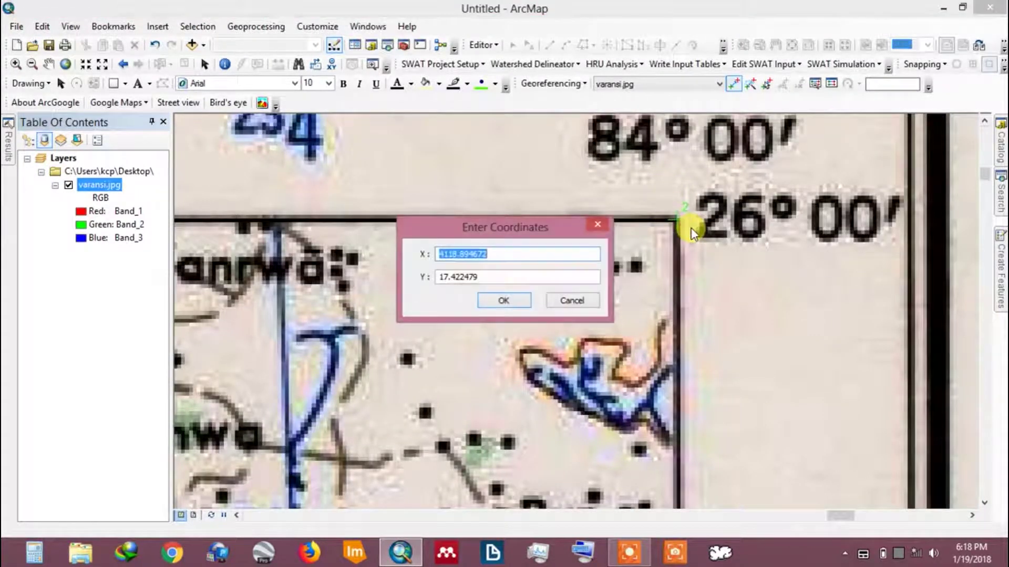
text(84)
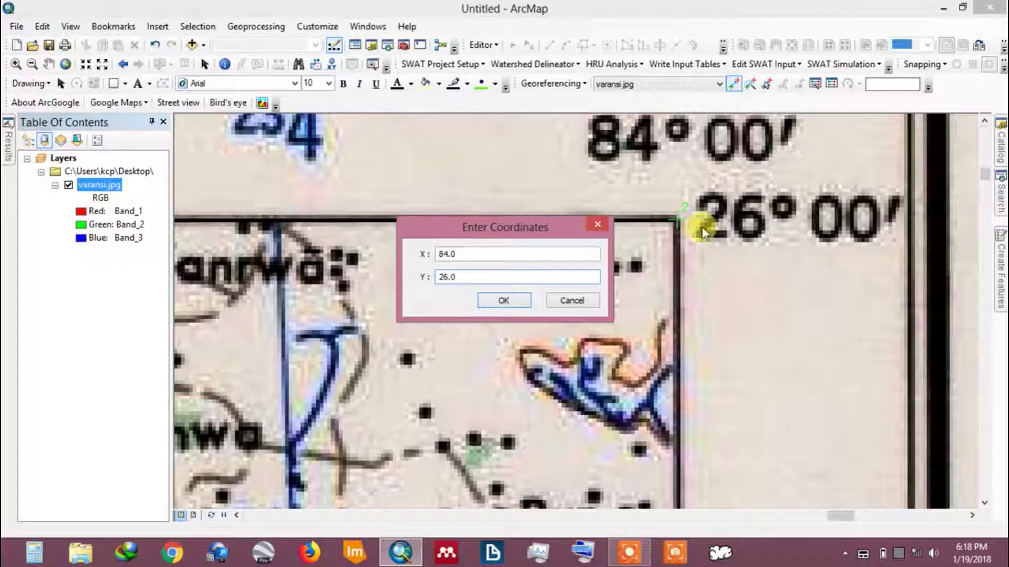
click(499, 302)
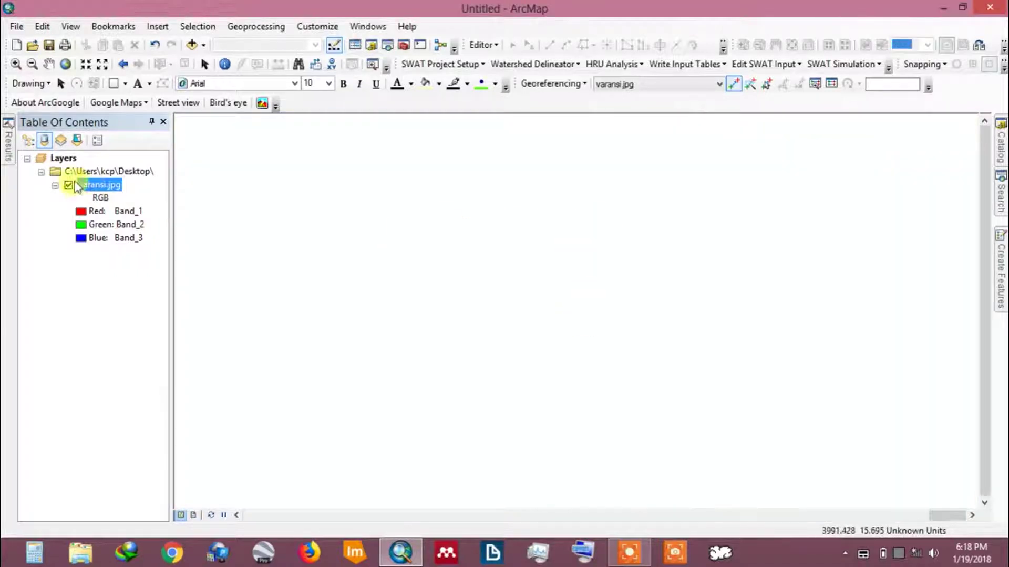
Zoom to the full sheet and pin the lower-right corner at X 84.00, Y 25.00.
right_click(99, 193)
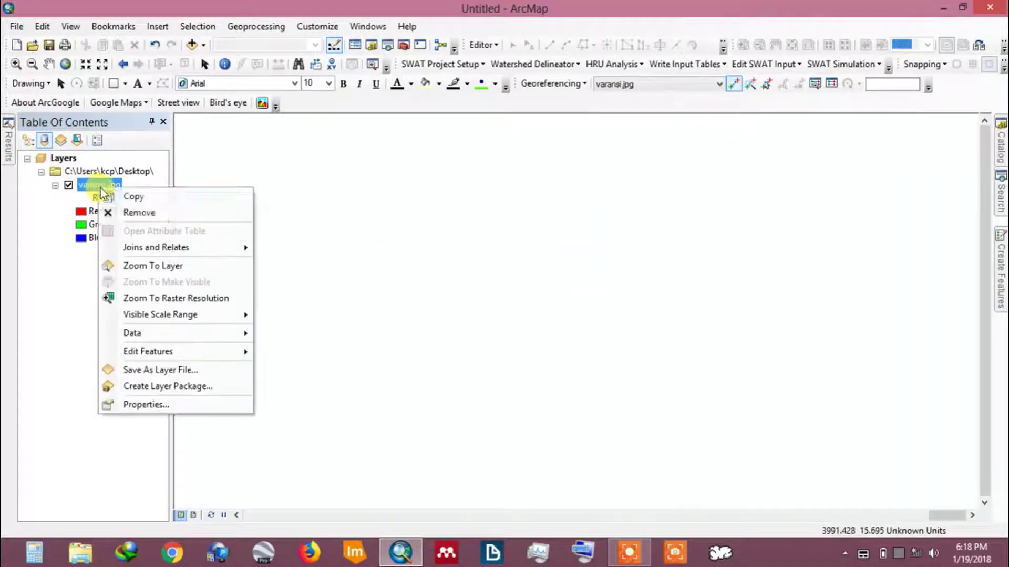
click(159, 264)
scroll(725, 395, up, 5)
scroll(713, 388, up, 1)
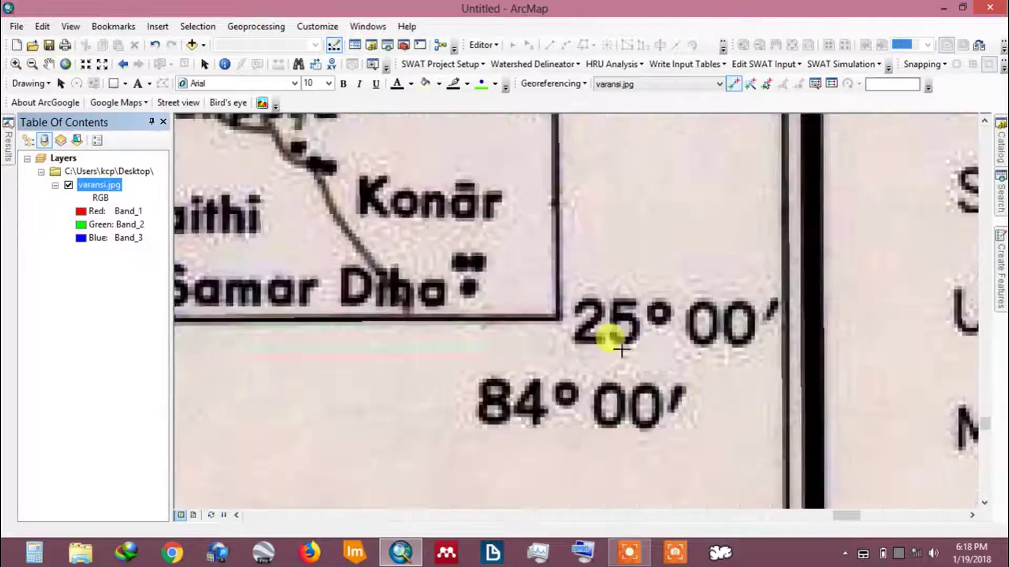
click(558, 318)
right_click(557, 318)
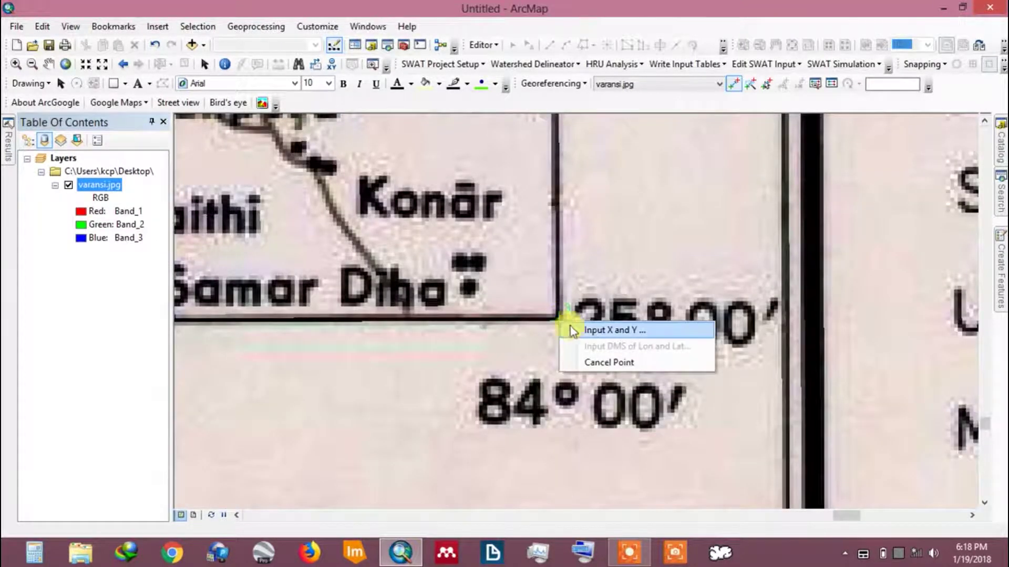
click(599, 332)
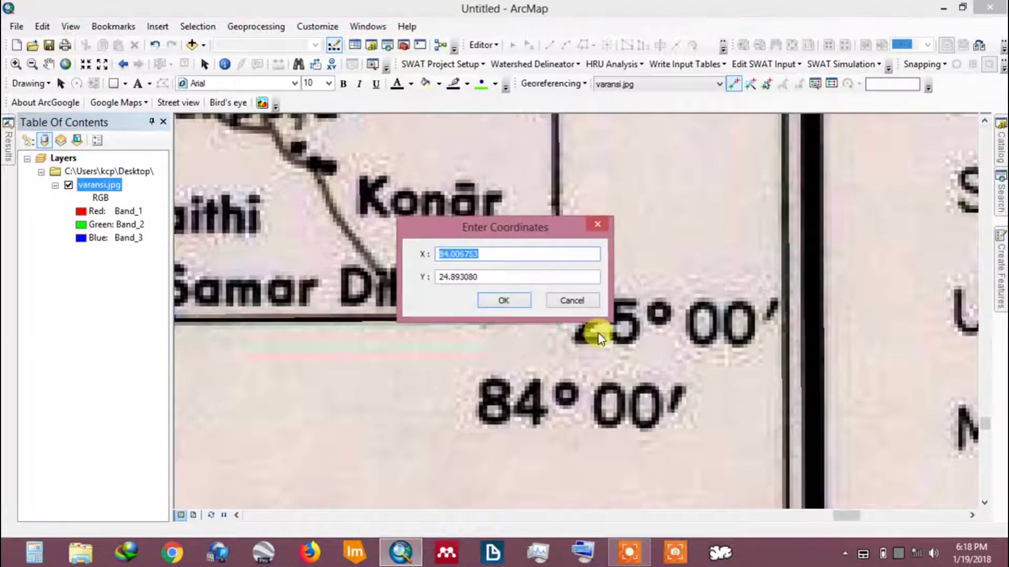
text(84.)
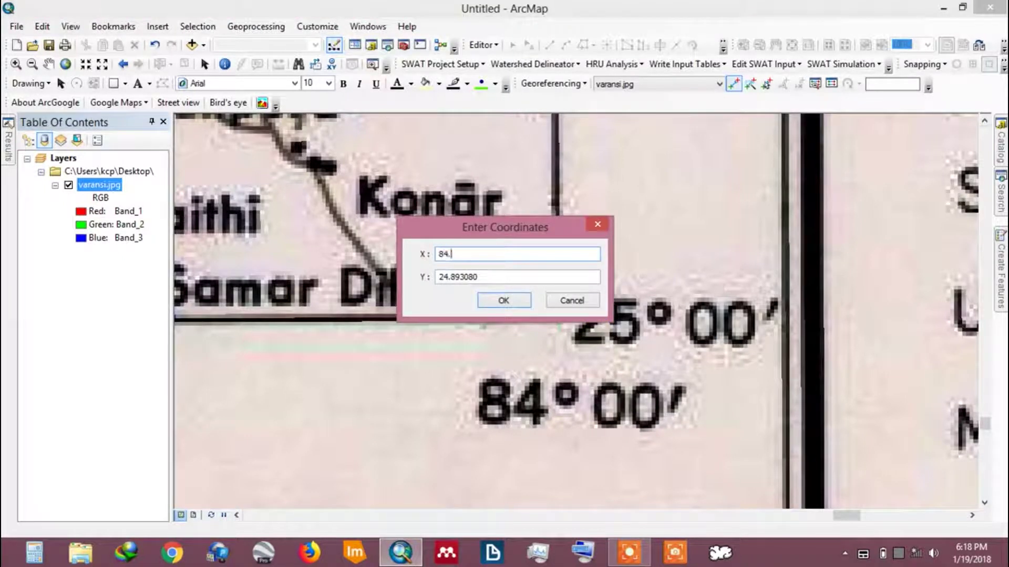
text(00)
key(Tab)
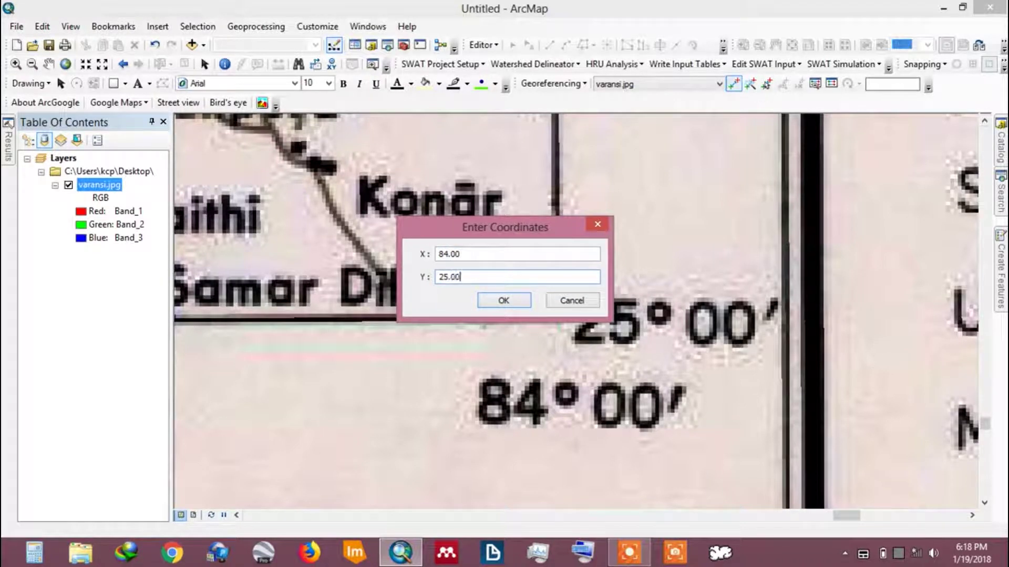
click(505, 301)
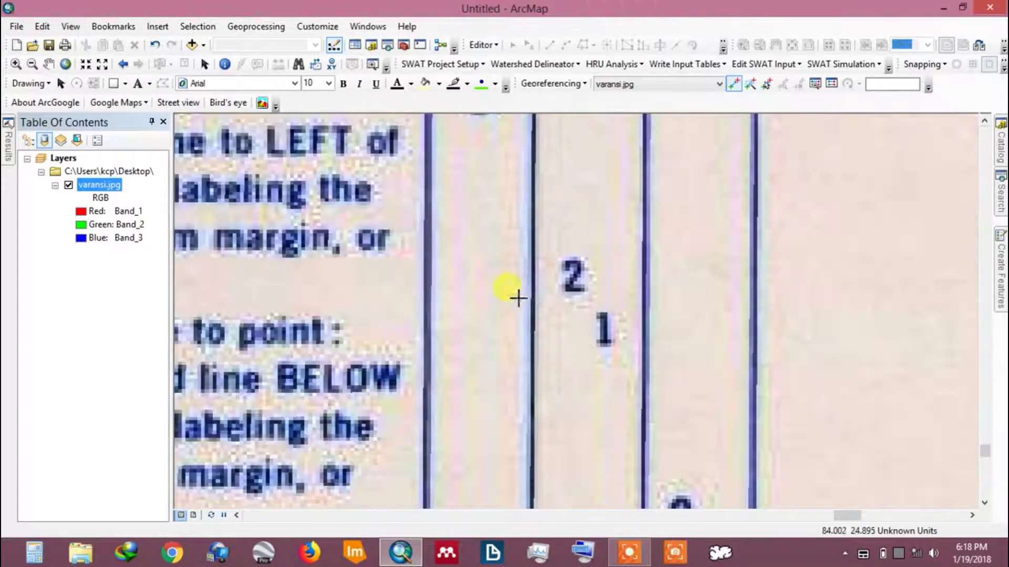
Pin the lower-left corner control point at X 82.486549, Y 25.000279.
right_click(113, 187)
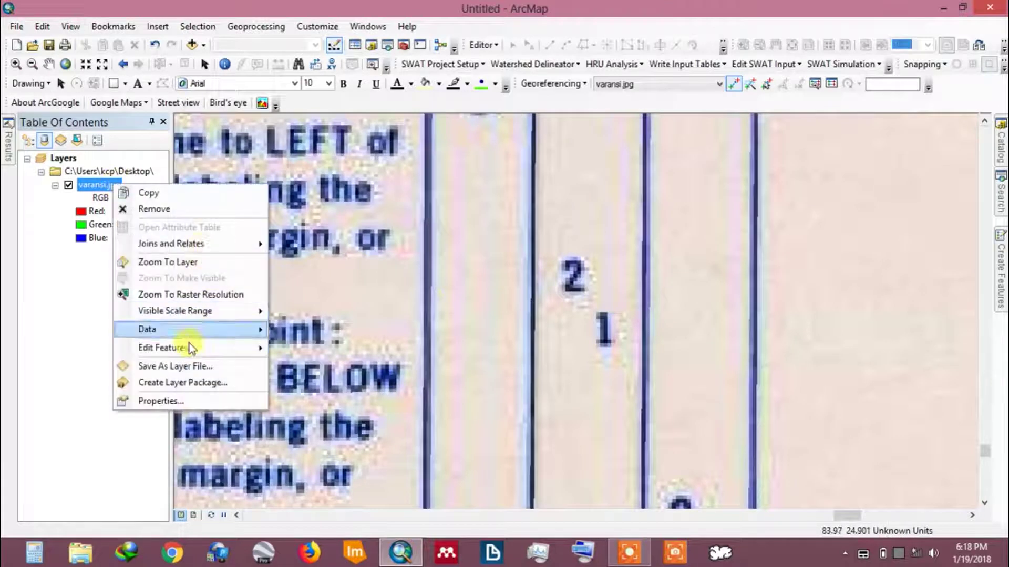
click(169, 260)
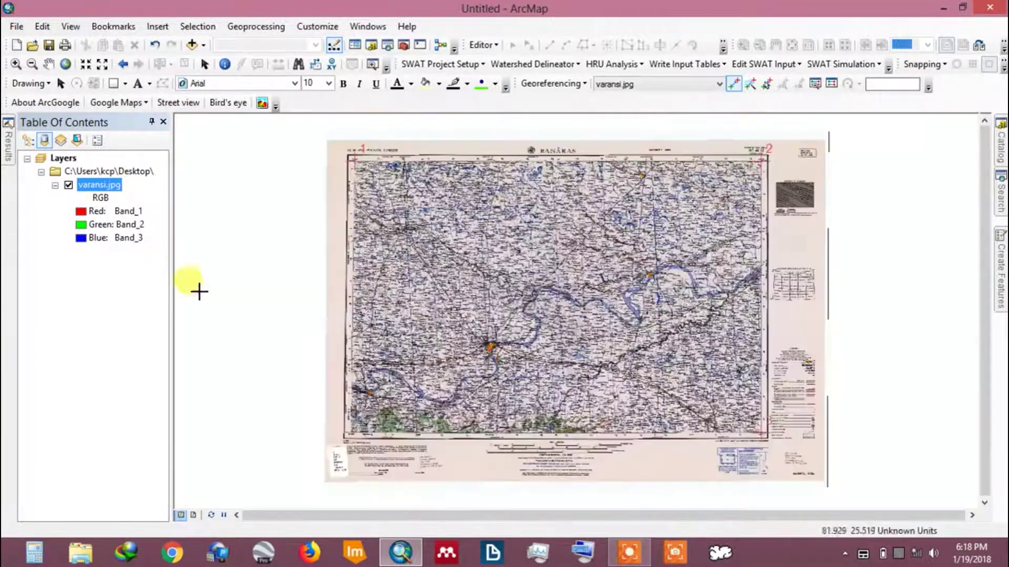
scroll(342, 421, up, 5)
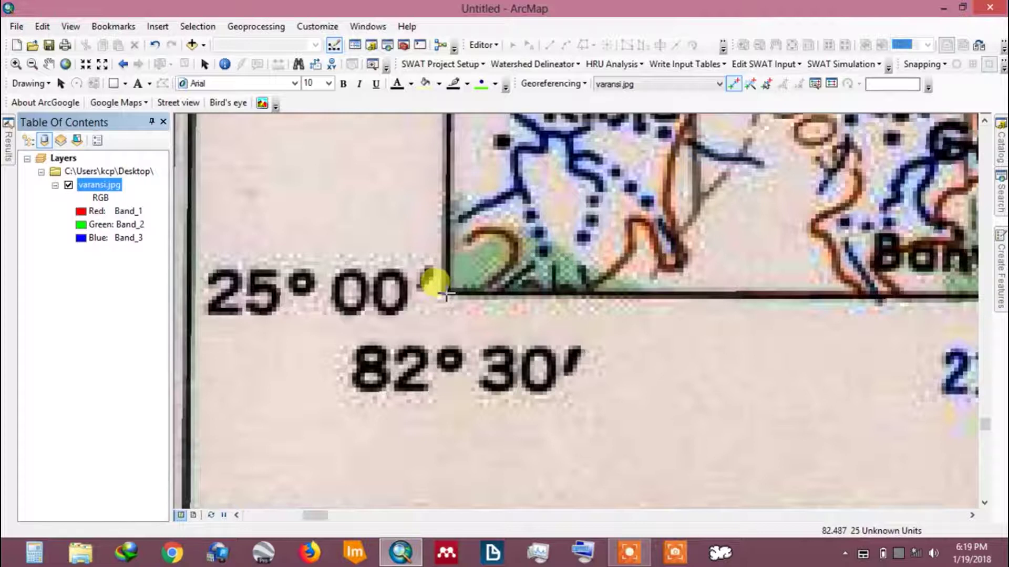
right_click(446, 294)
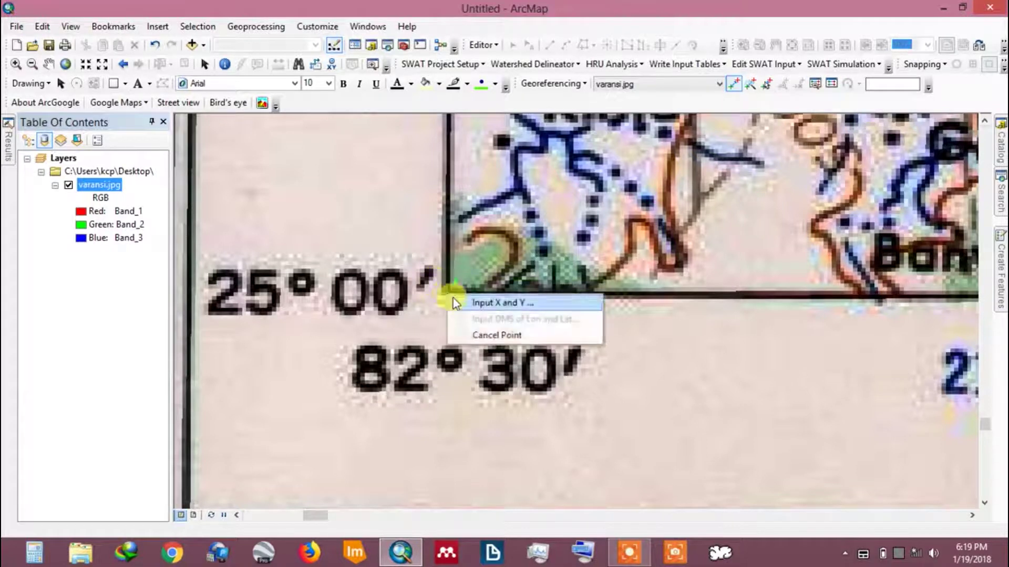
click(464, 304)
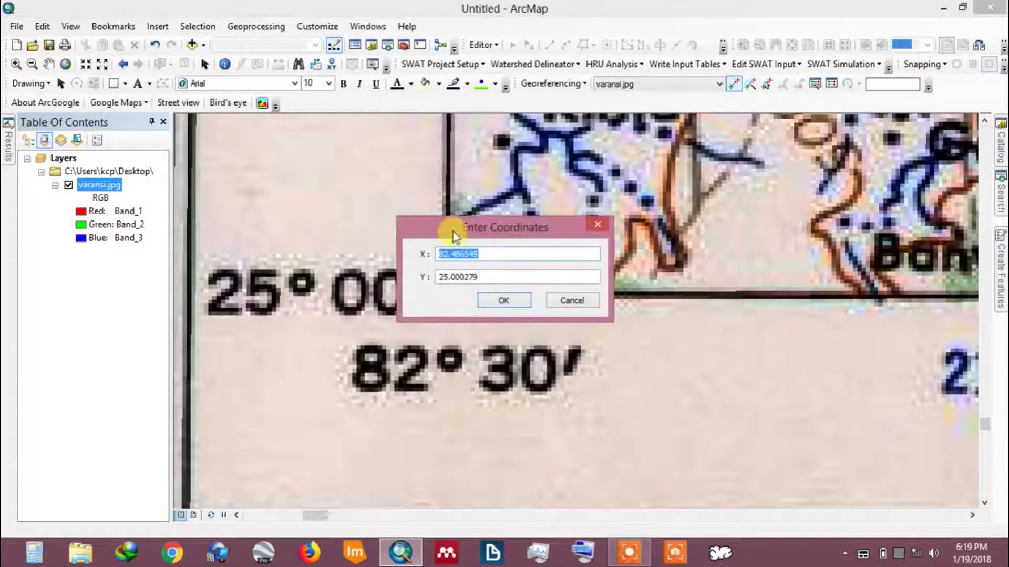
drag(452, 227, 506, 209)
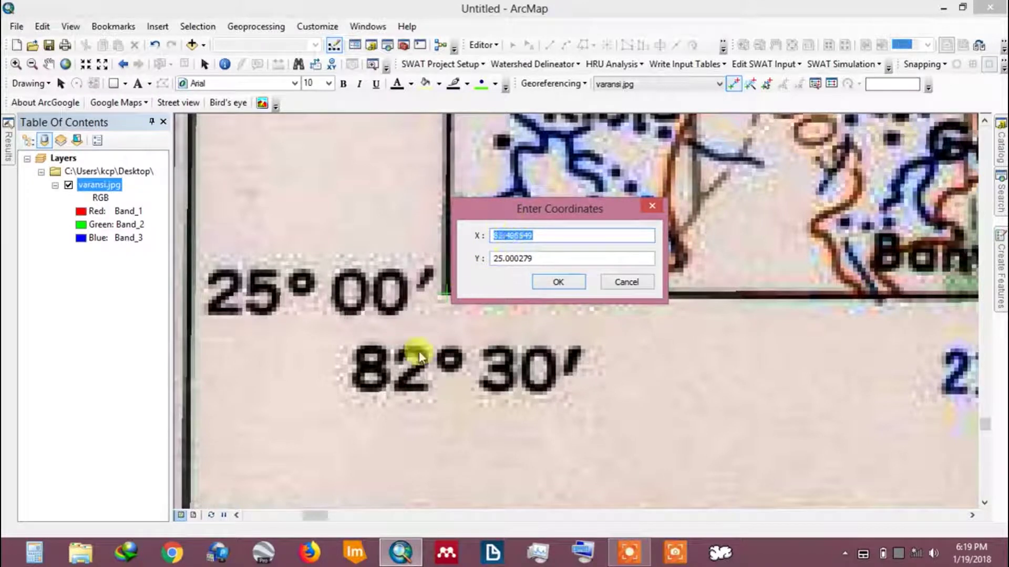
double_click(494, 258)
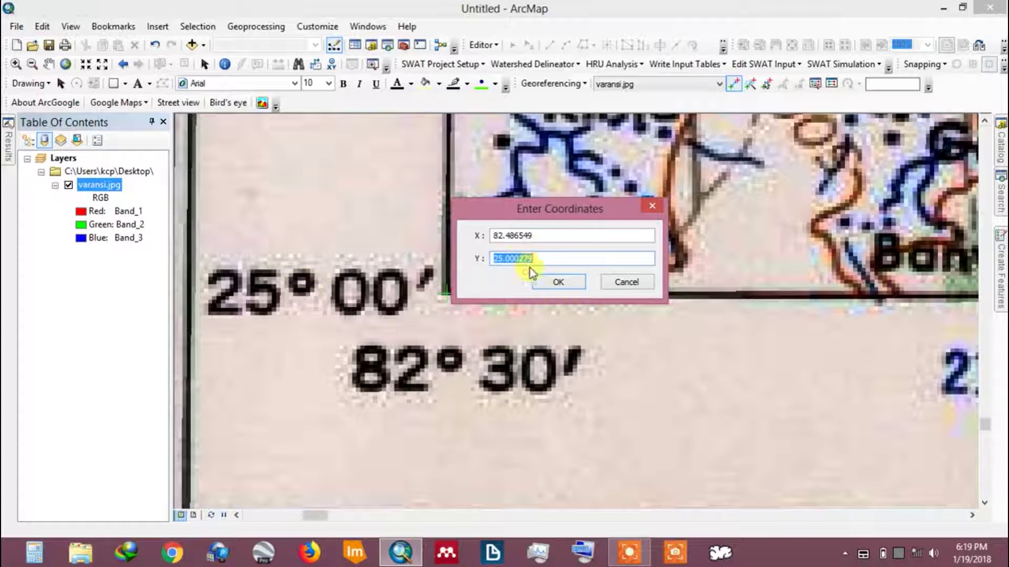
click(559, 284)
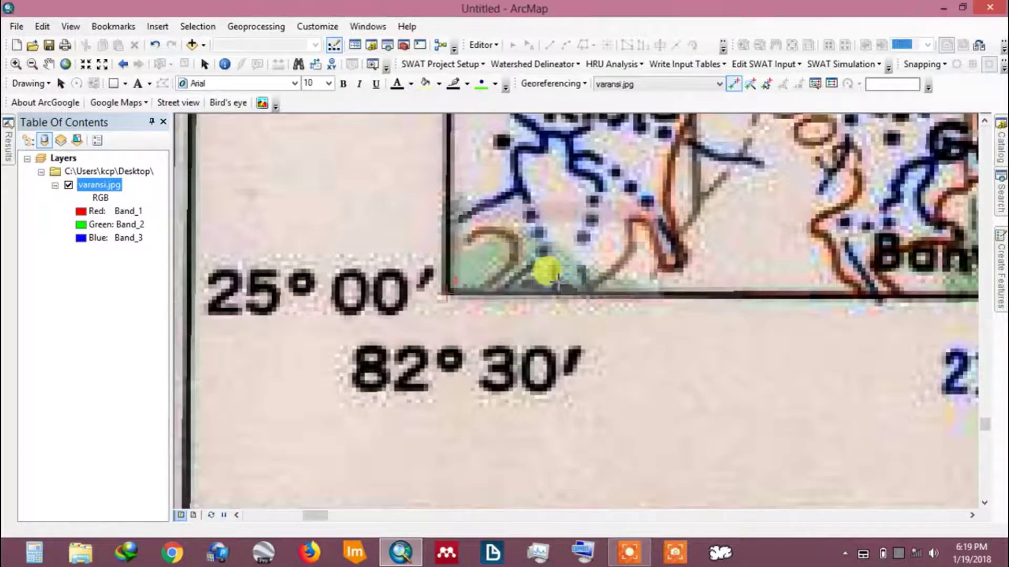
Review the four control point links in the link table, then close it.
click(831, 86)
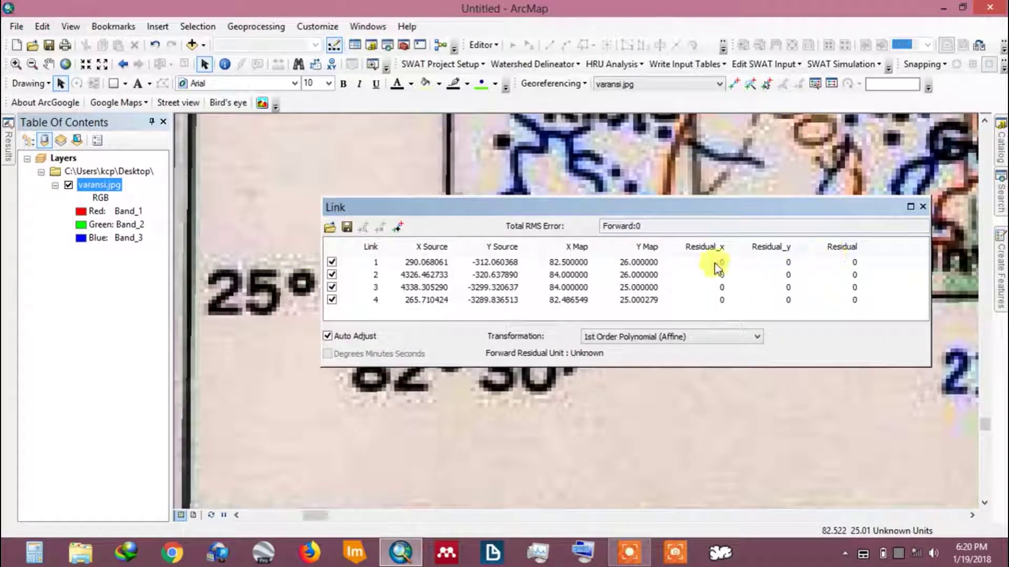
click(436, 274)
click(923, 208)
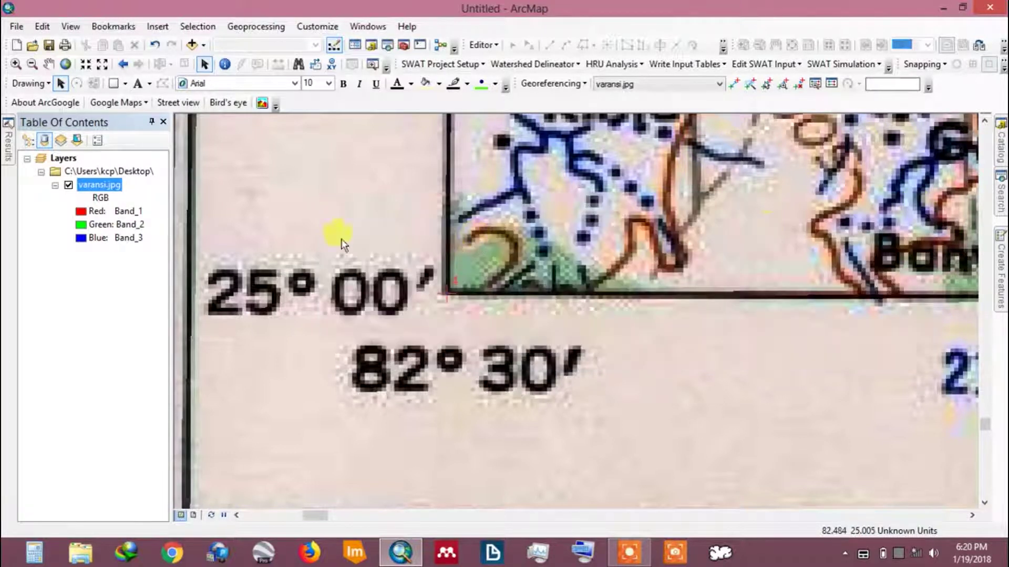
Set the data frame coordinate system to Geographic > World > WGS 1984, adding it to favourites.
right_click(383, 245)
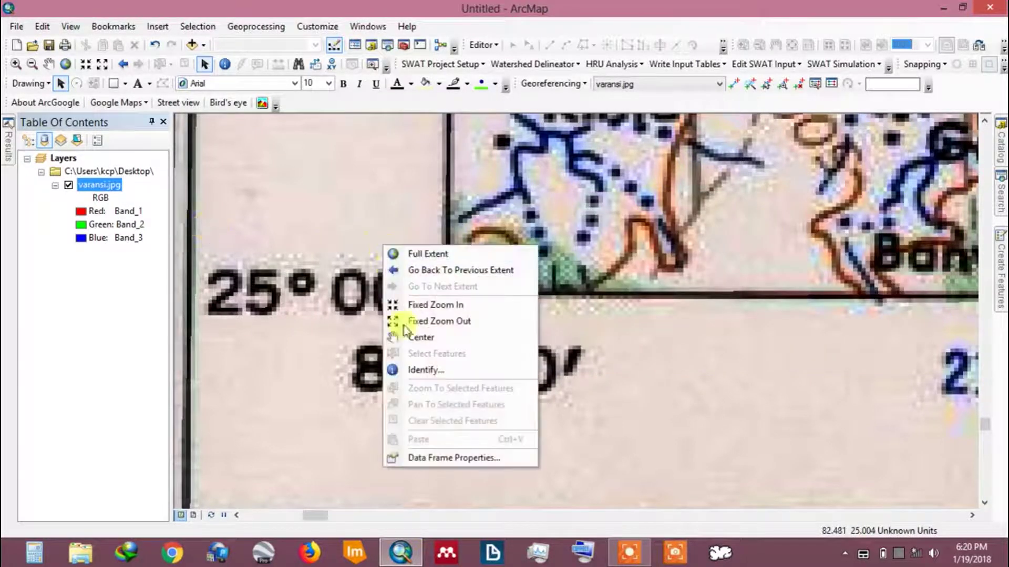
click(435, 458)
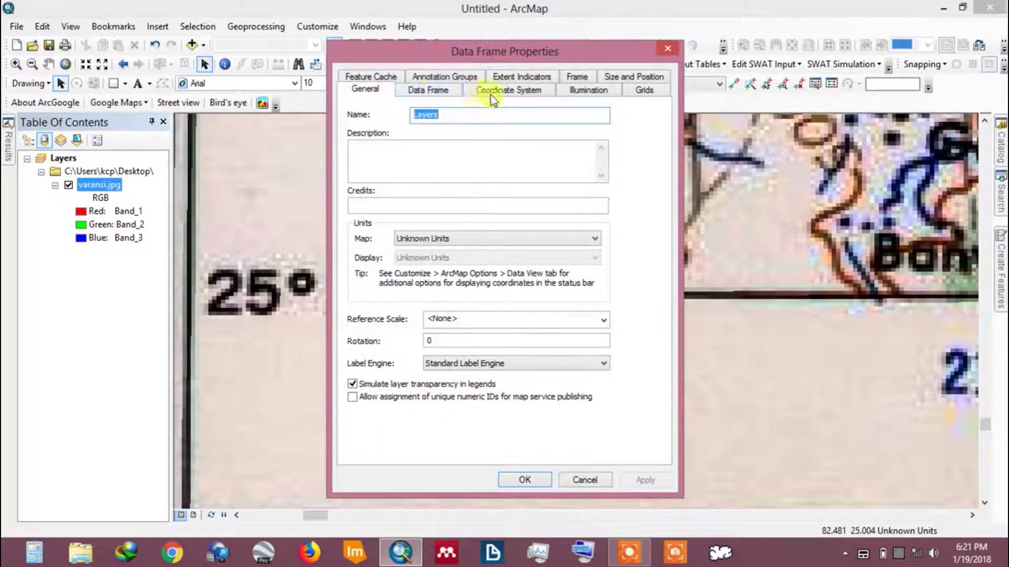
click(491, 92)
click(369, 172)
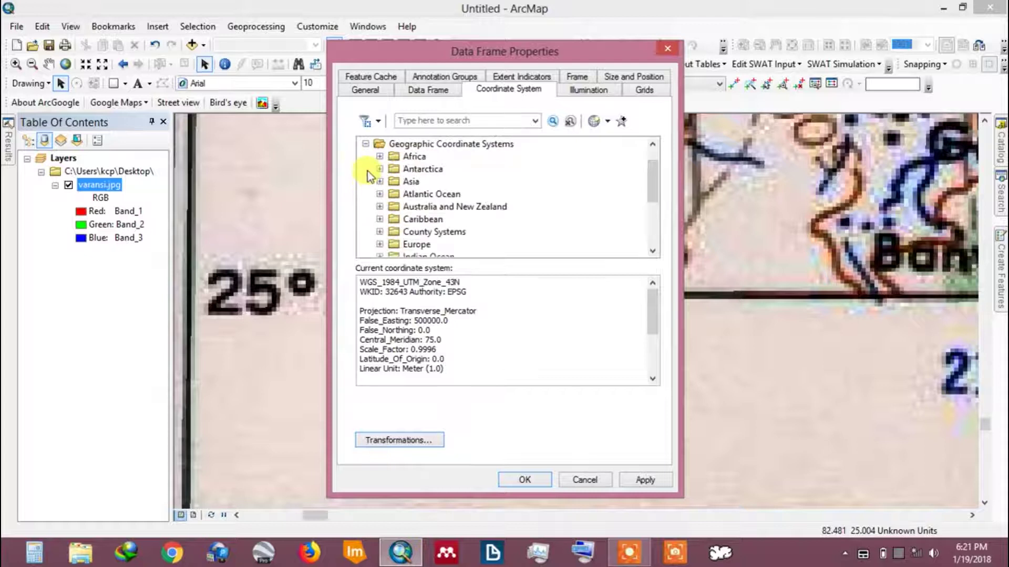
scroll(400, 199, down, 3)
click(379, 220)
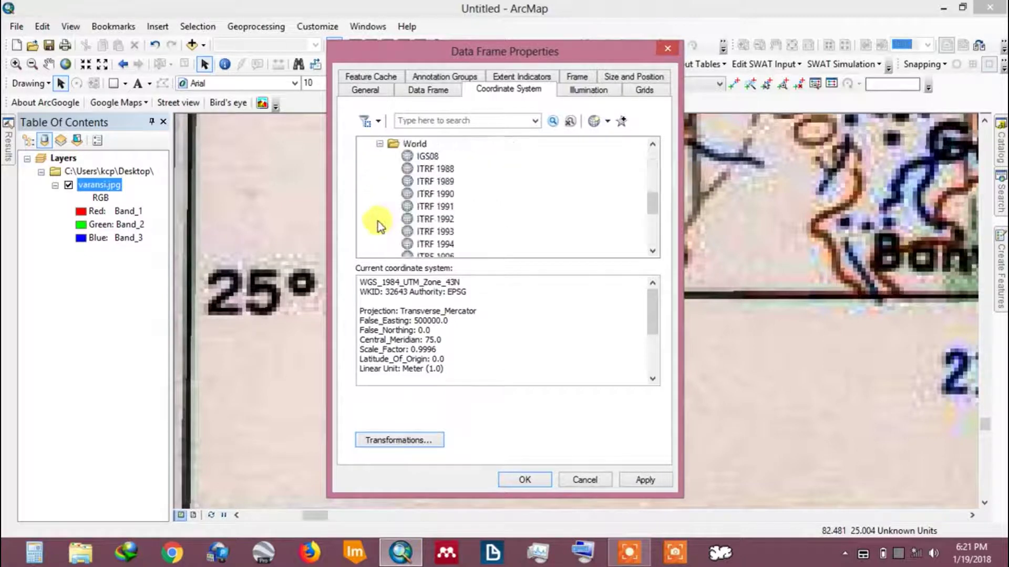
scroll(389, 223, down, 2)
click(430, 219)
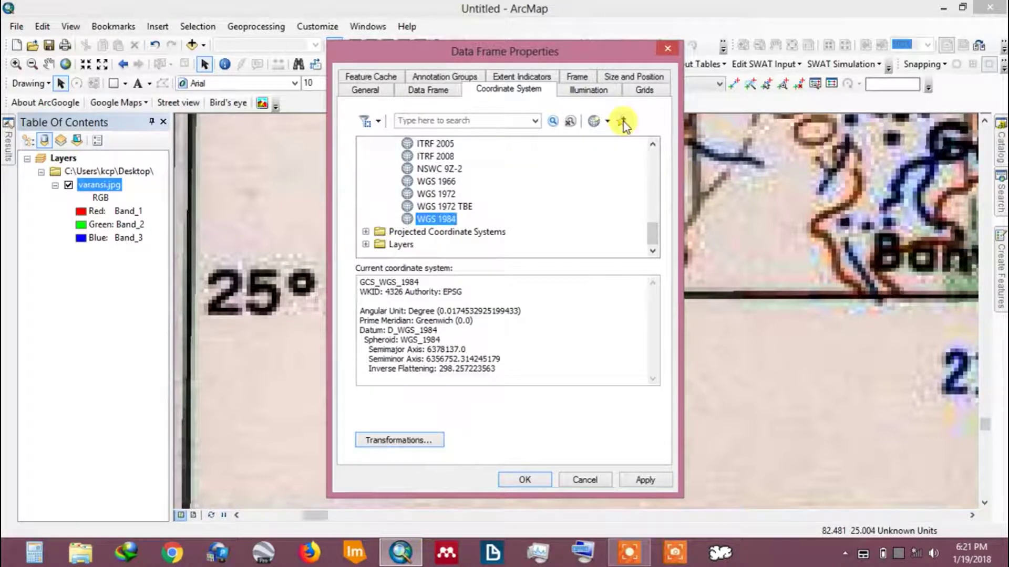
click(621, 122)
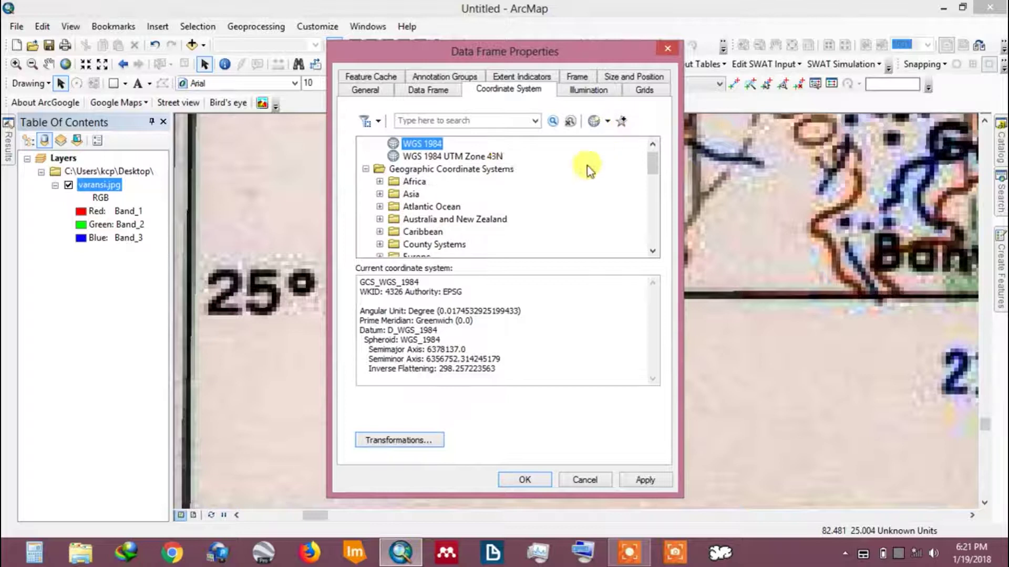
click(522, 479)
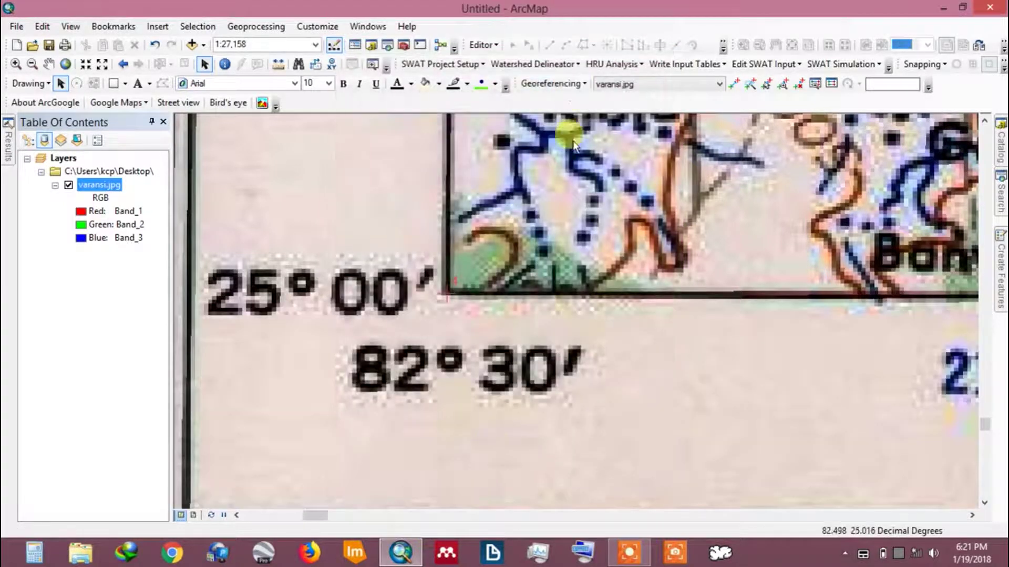
Start Rectify and set the output location to the Desktop varanasi folder.
click(563, 82)
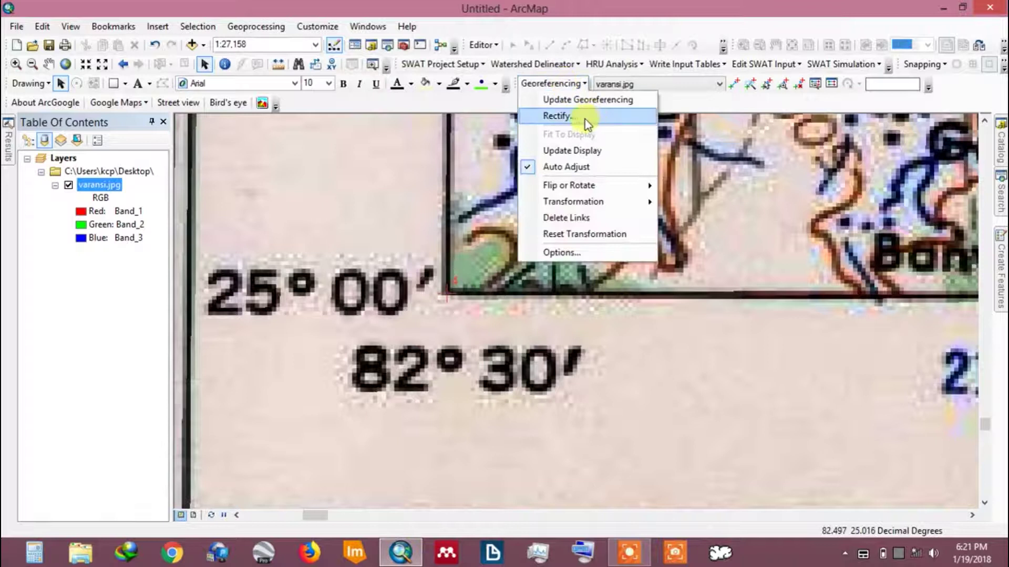
click(575, 116)
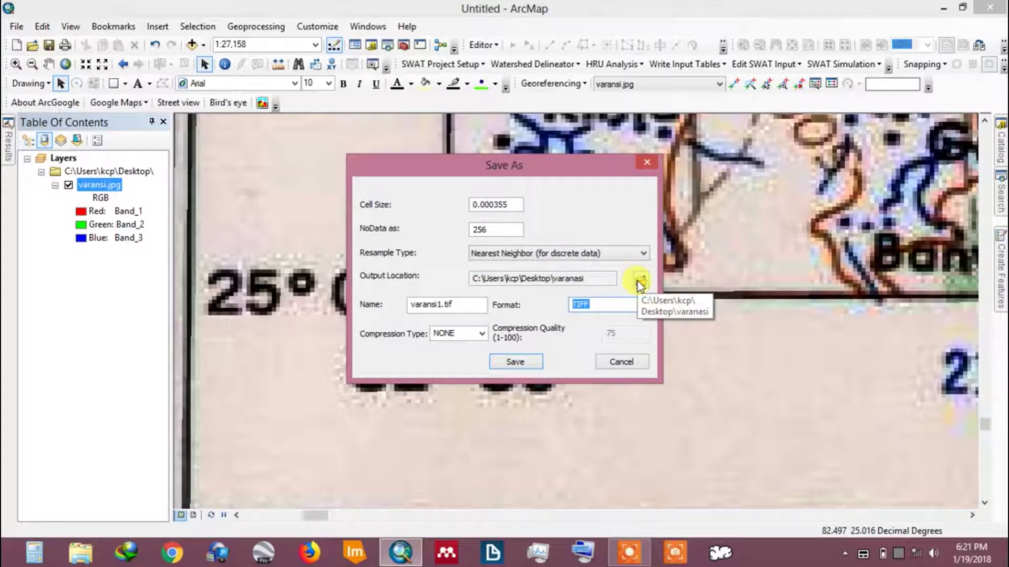
click(638, 282)
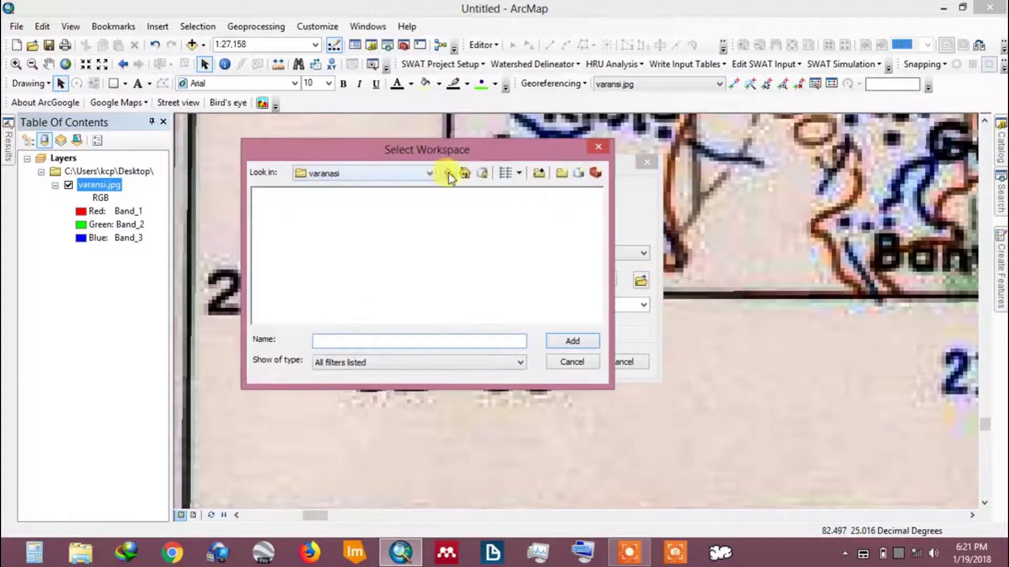
click(448, 174)
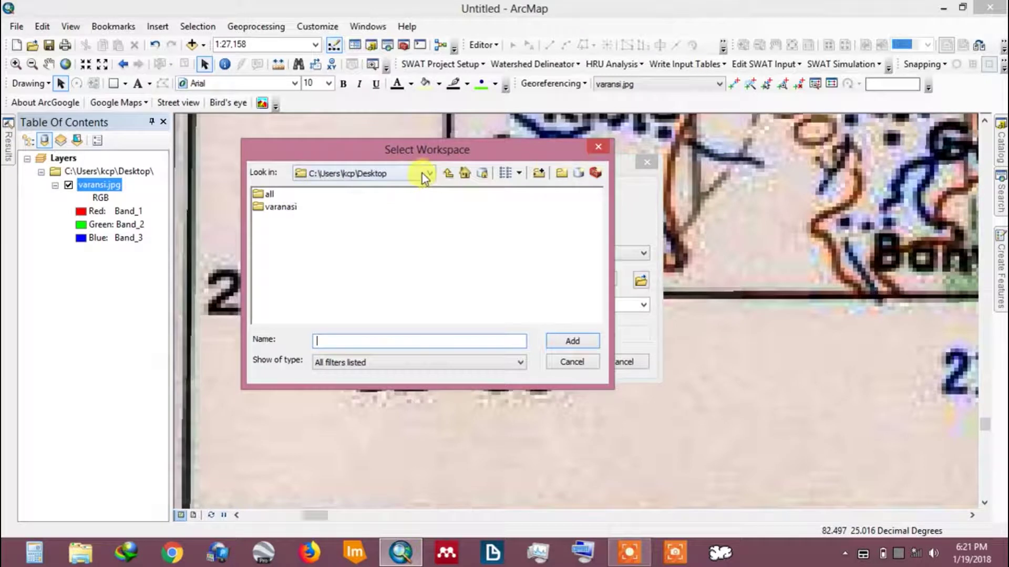
click(422, 173)
click(382, 199)
click(283, 206)
click(574, 341)
Name the output vns_geo.tif, keep TIFF format, and save the rectified raster.
drag(459, 313, 373, 306)
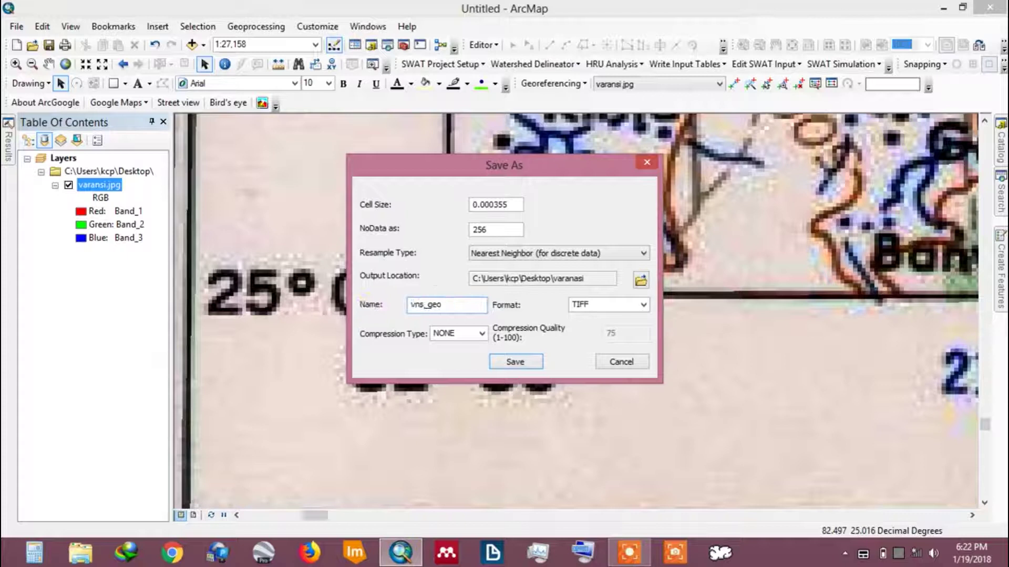
click(642, 304)
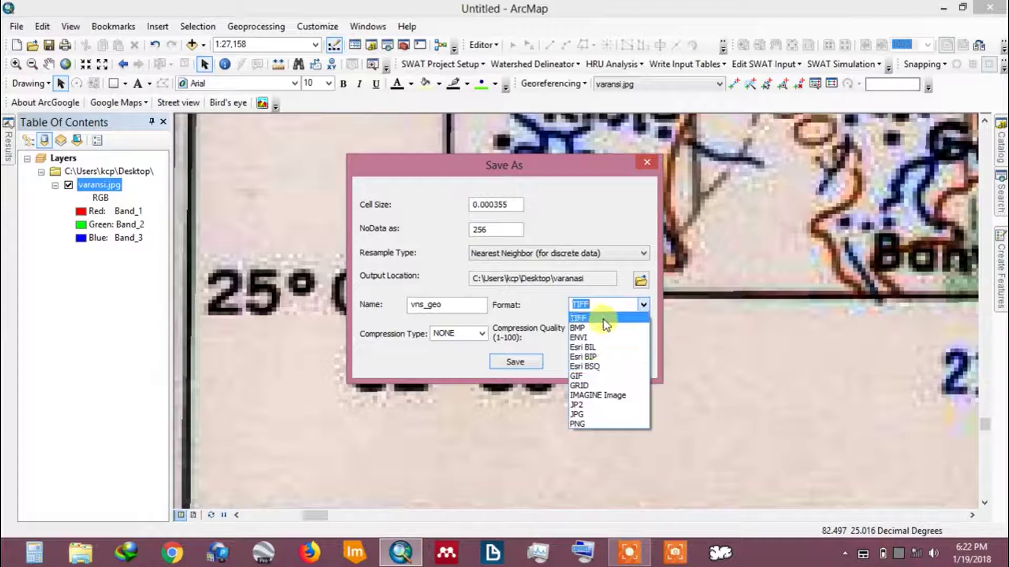
click(573, 318)
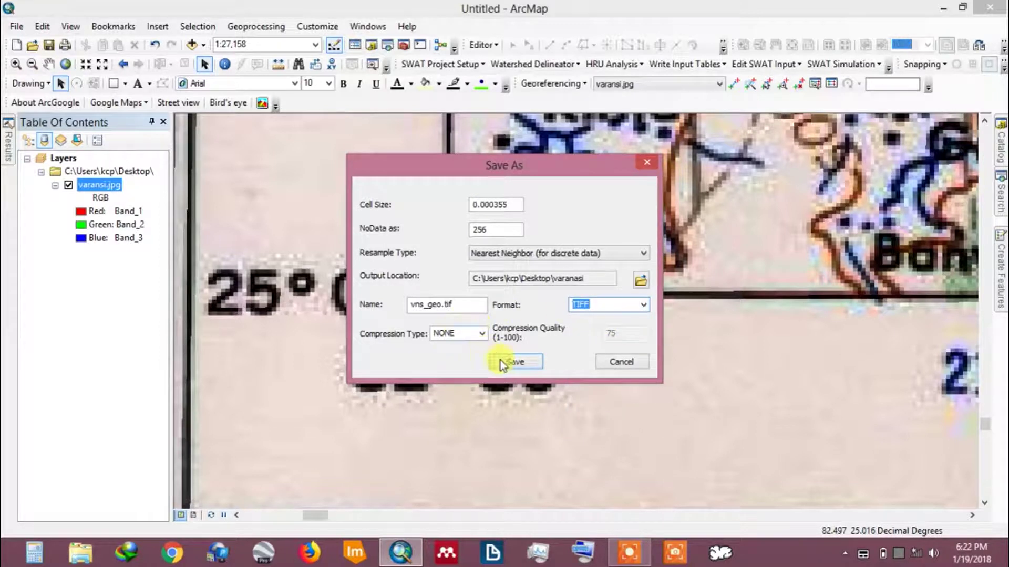
click(514, 362)
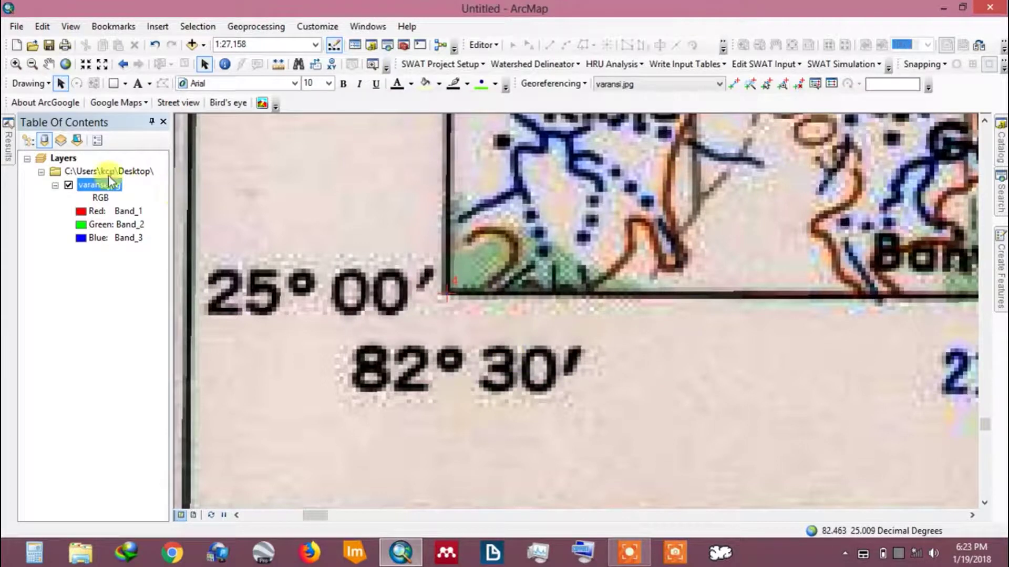
Remove the varansi.jpg layer and add vns_geo.tif from the varanasi folder.
right_click(96, 185)
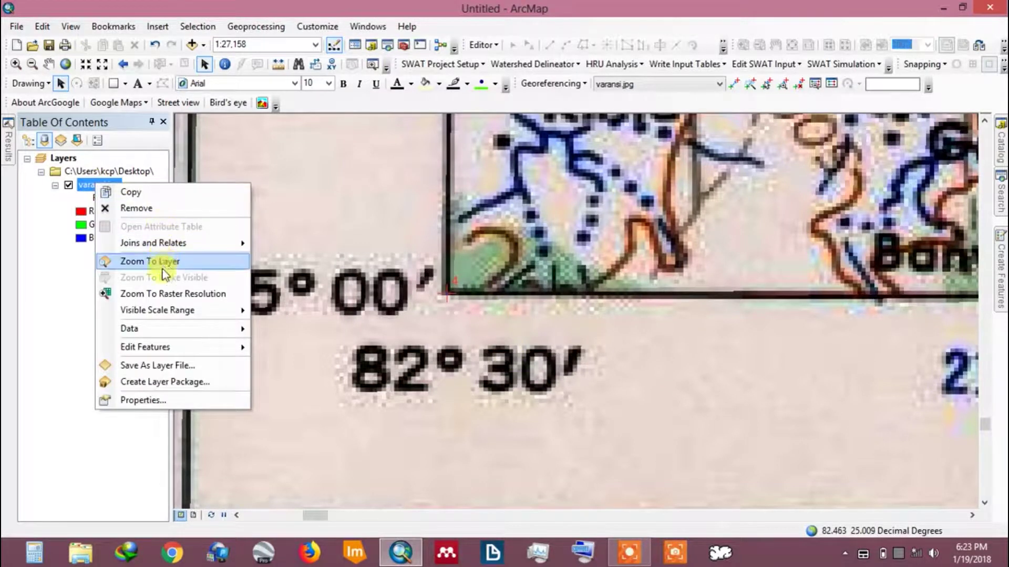
click(136, 208)
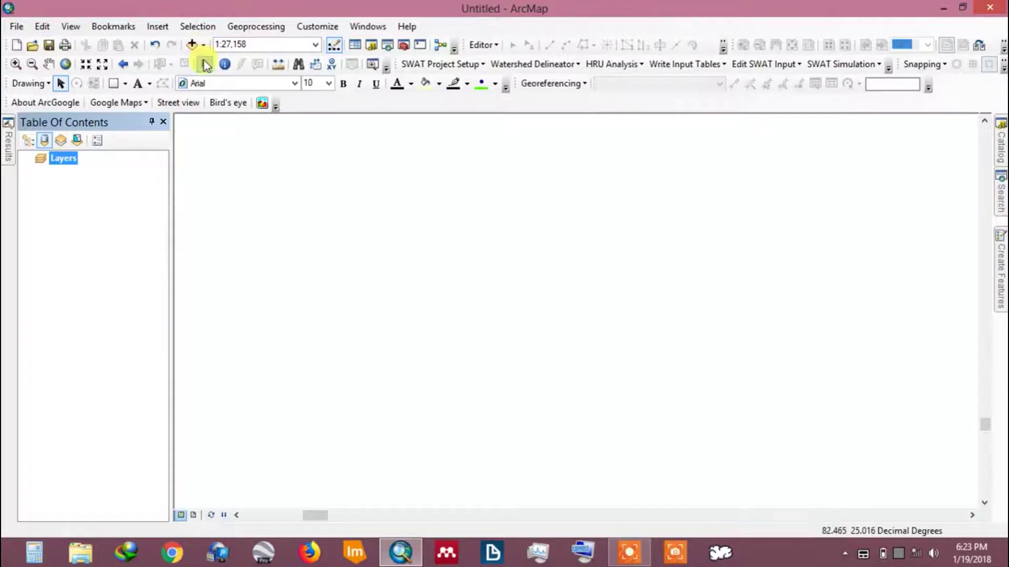
click(203, 45)
click(204, 61)
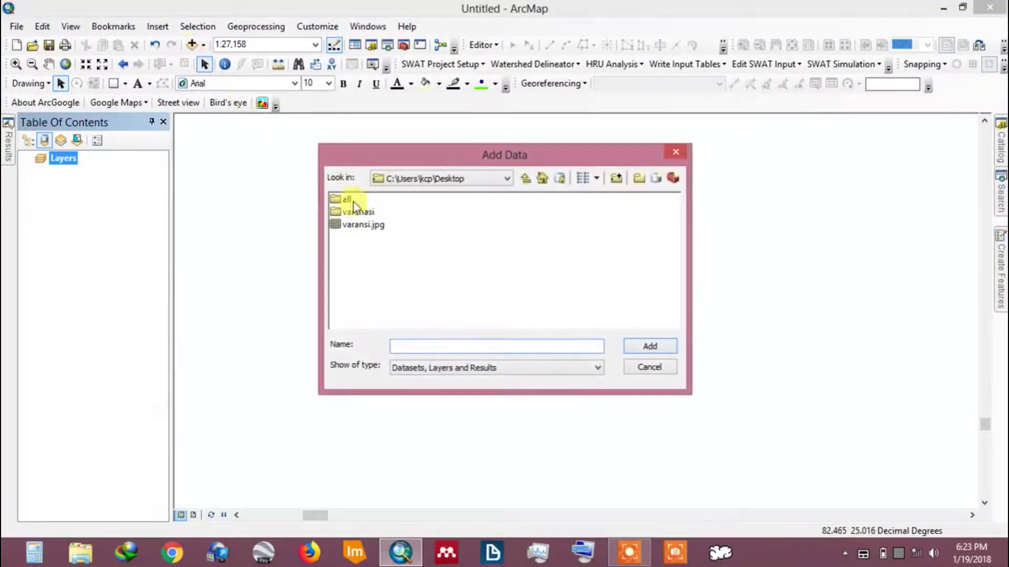
double_click(361, 211)
click(361, 201)
click(648, 346)
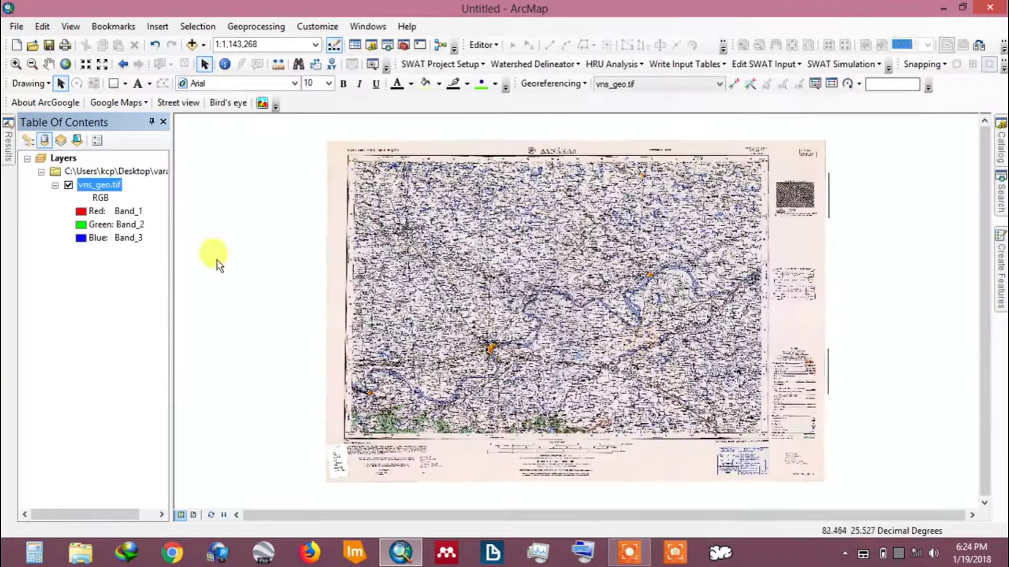
Zoom to vns_geo.tif and set the data frame display units to Degrees Minutes Seconds.
right_click(86, 184)
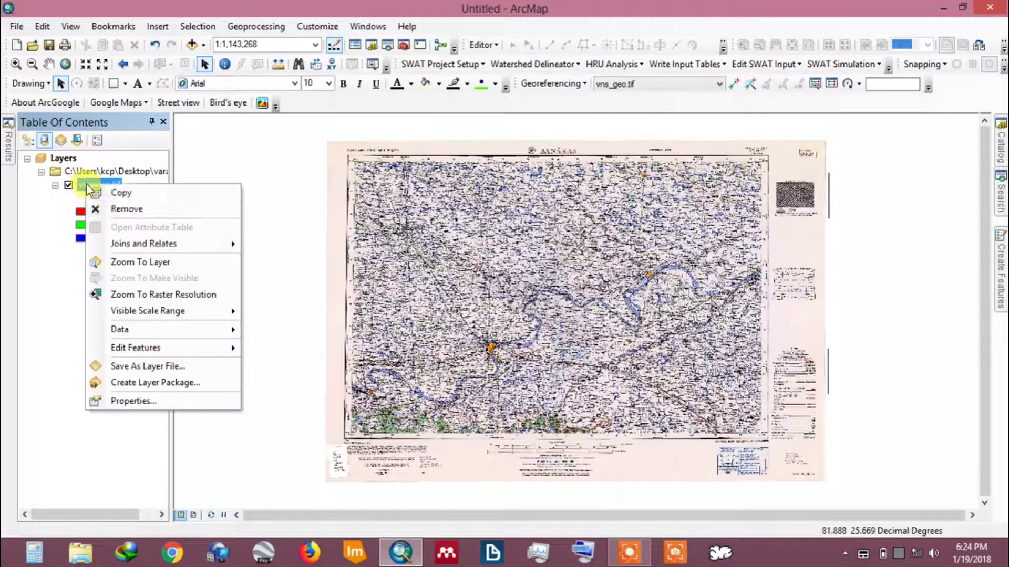
click(147, 262)
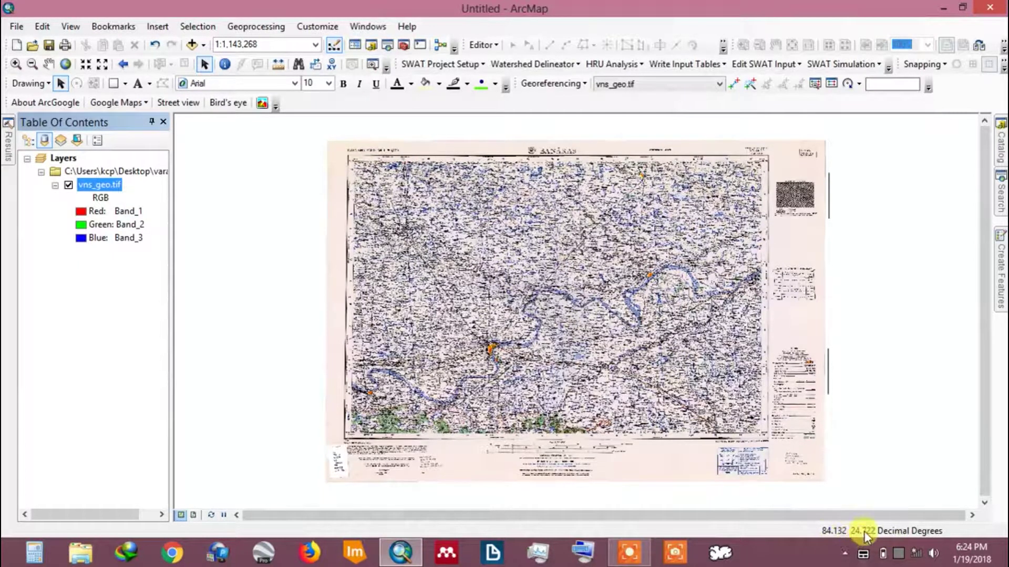
right_click(489, 252)
click(553, 473)
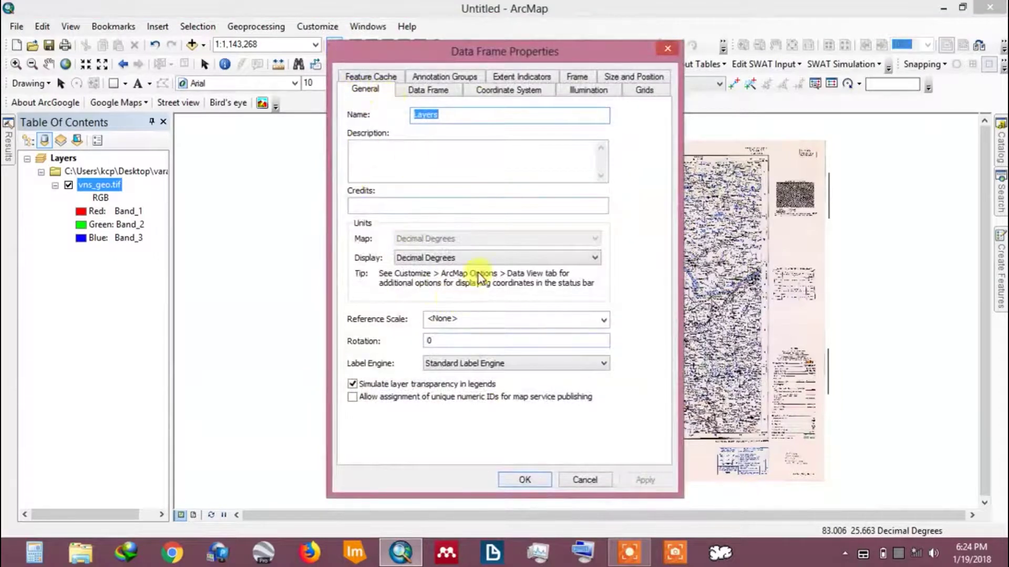
click(492, 258)
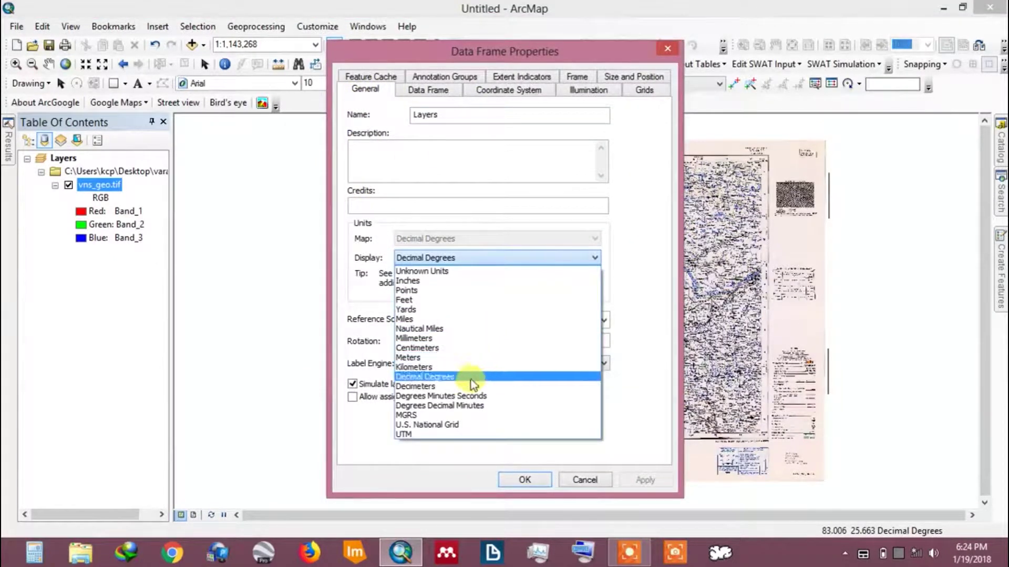
click(465, 397)
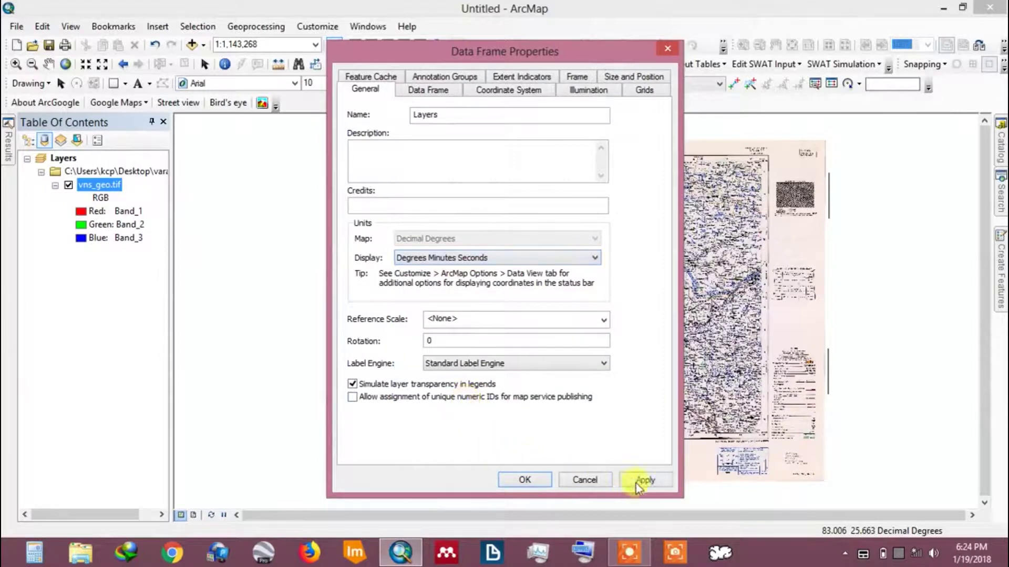
click(527, 478)
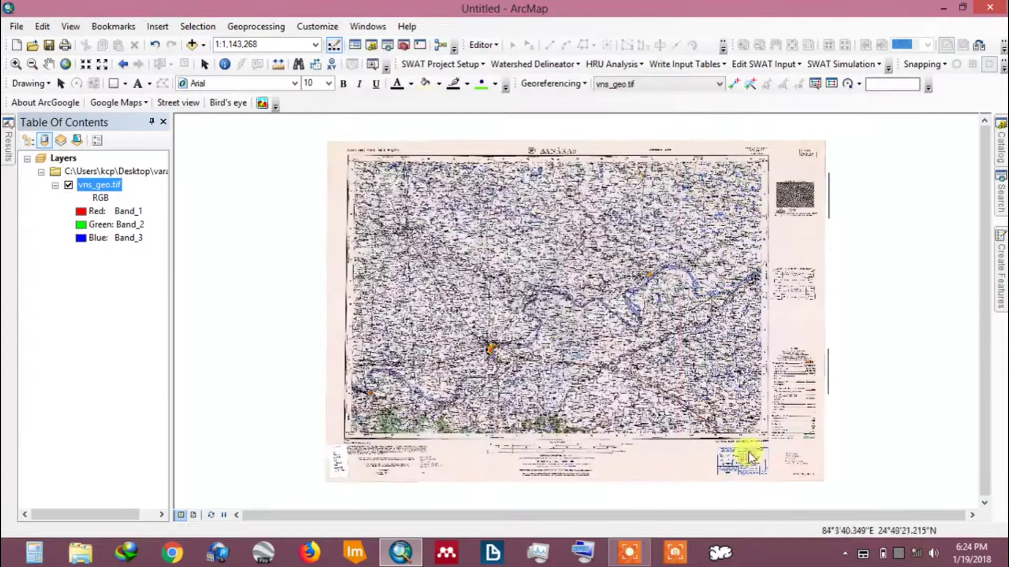
scroll(755, 452, up, 5)
scroll(755, 453, up, 4)
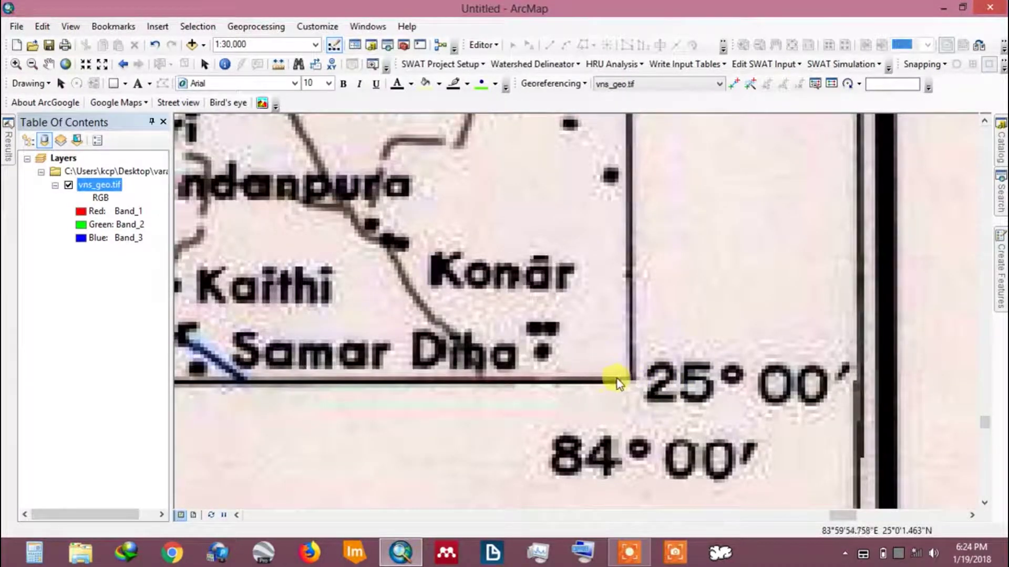
right_click(102, 186)
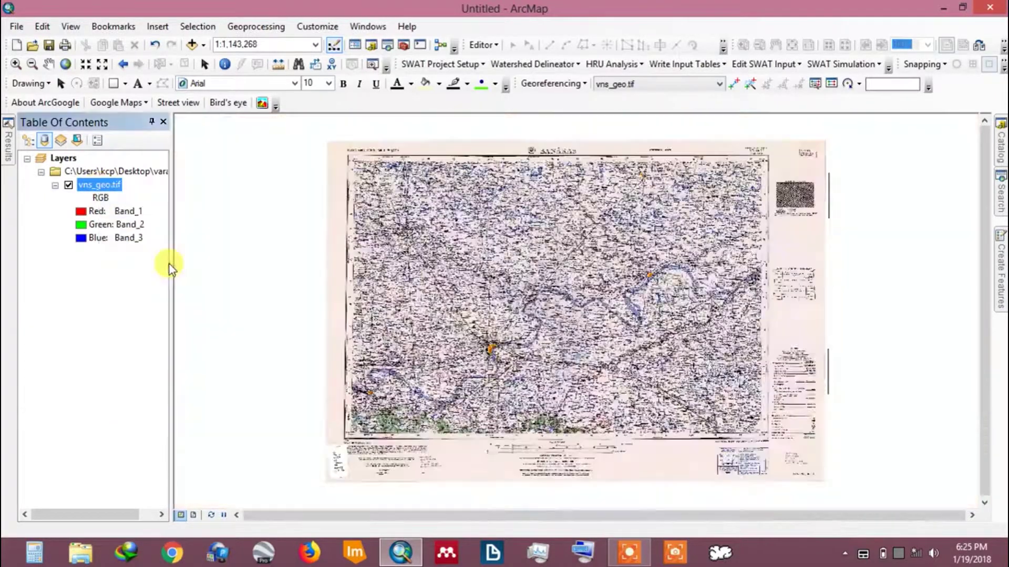